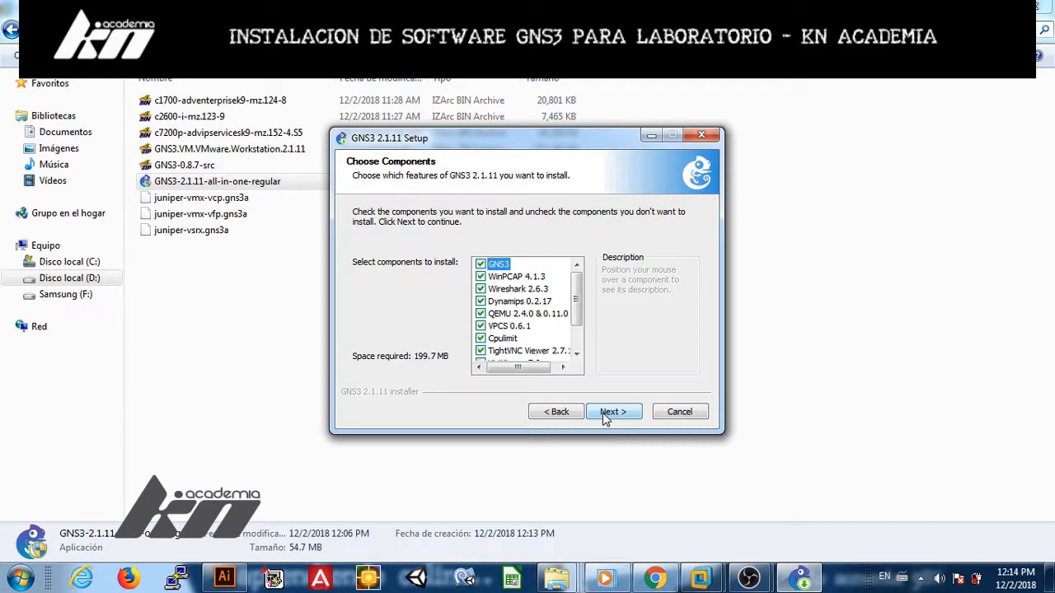
# Step: Add Npcap 0.99-r7 and VirtViewer 7.0 to the selected components and continue
pyautogui.moveTo(574, 292); pyautogui.dragTo(576, 325)
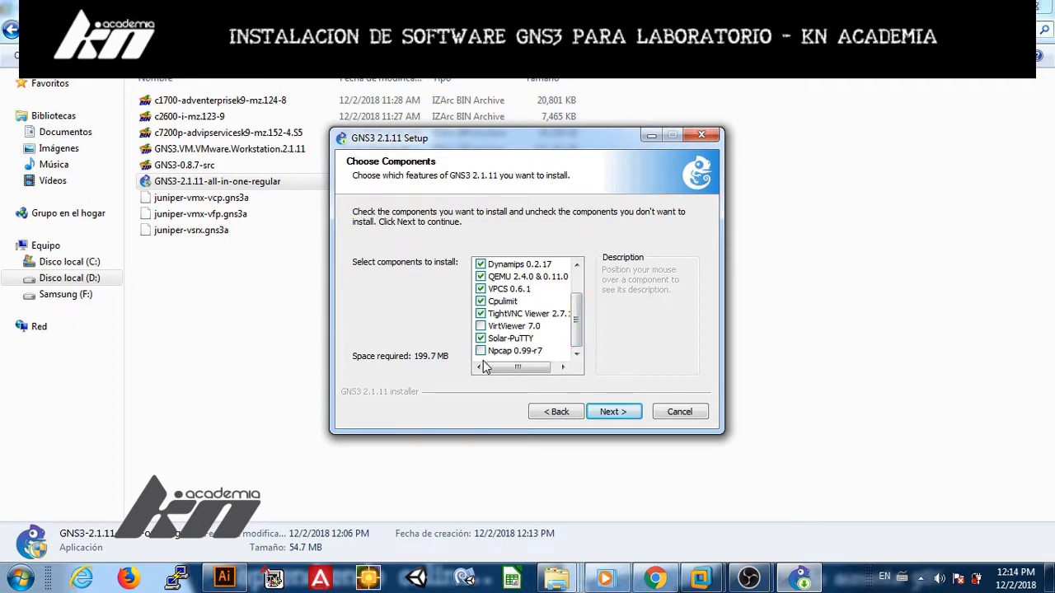
pyautogui.click(480, 351)
pyautogui.click(480, 326)
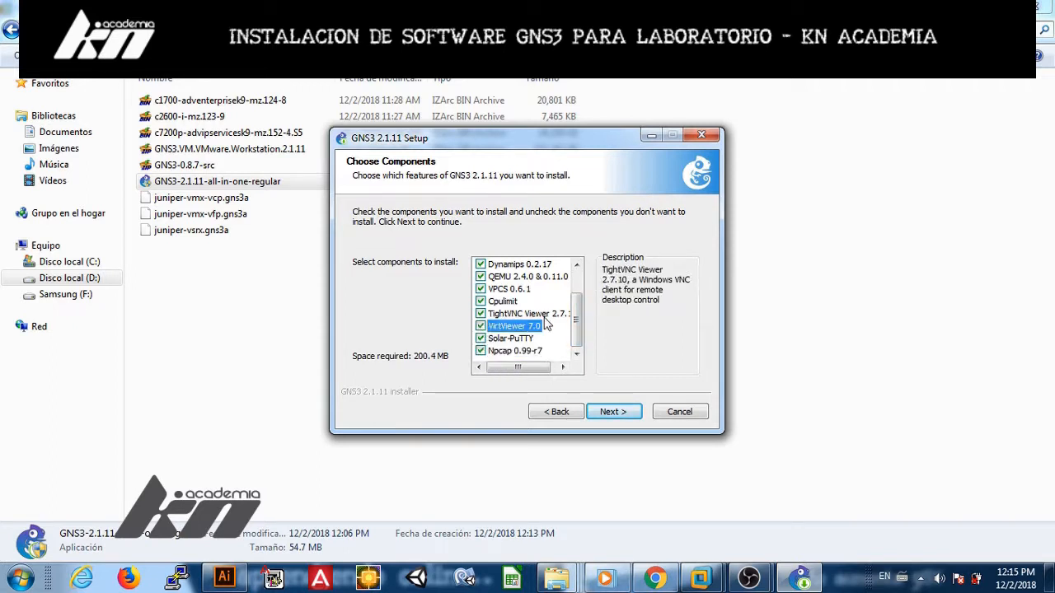
pyautogui.moveTo(577, 324); pyautogui.dragTo(577, 300)
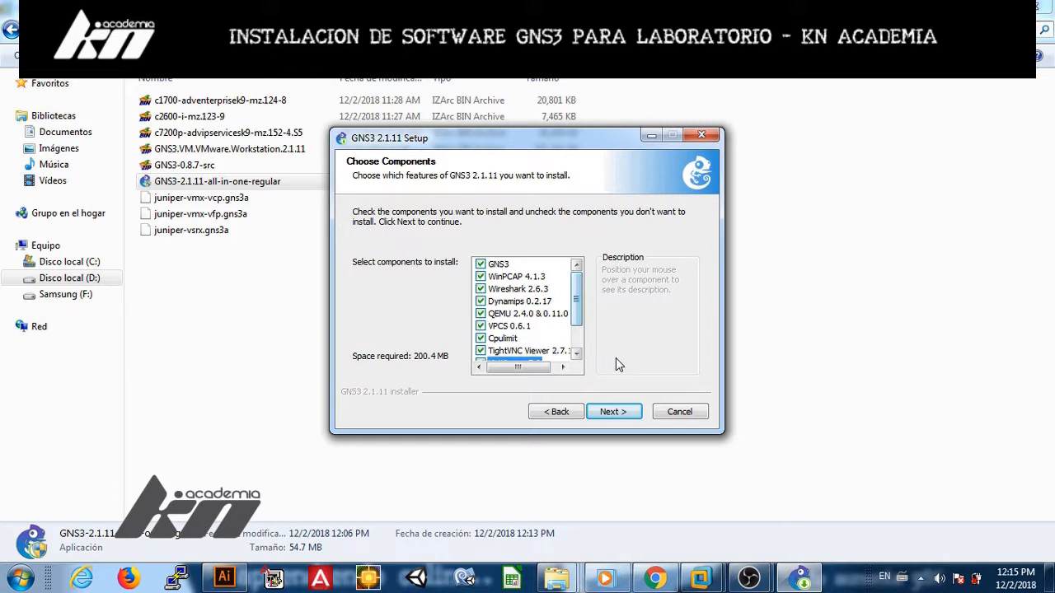
pyautogui.click(614, 412)
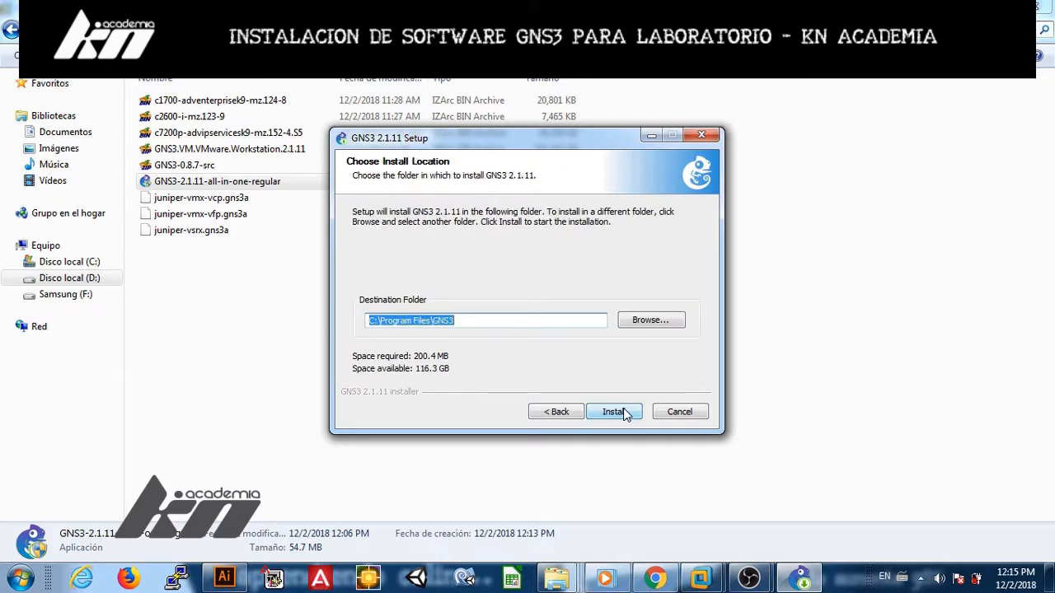
# Step: Start installing GNS3 into C:\Program Files\GNS3 and wait for the Wireshark 2.6.3 download error
pyautogui.click(623, 414)
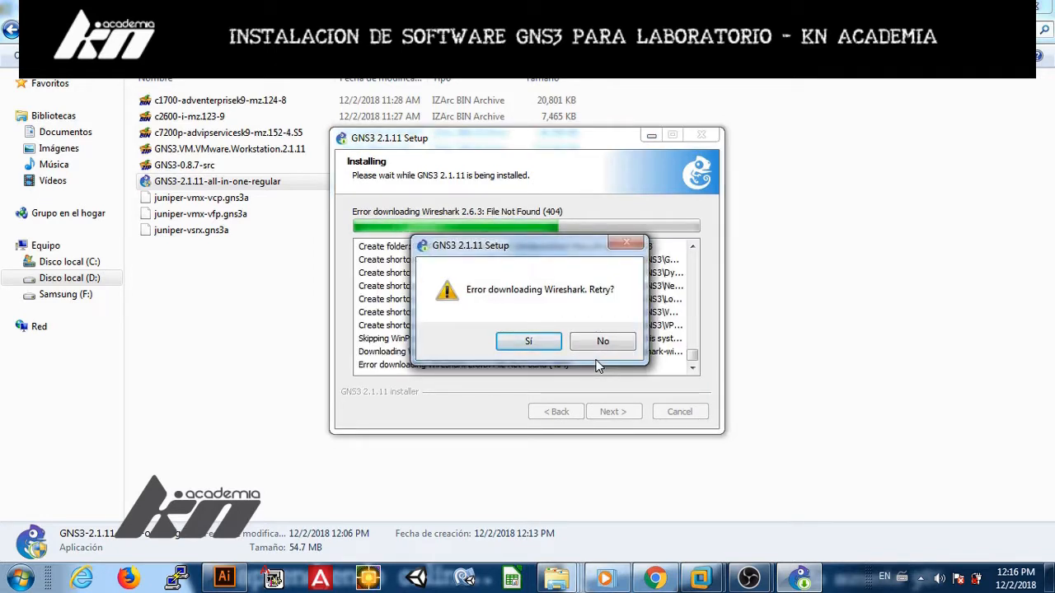
# Step: Retry the Wireshark 2.6.3 download once, then skip Wireshark so installation continues
pyautogui.click(558, 347)
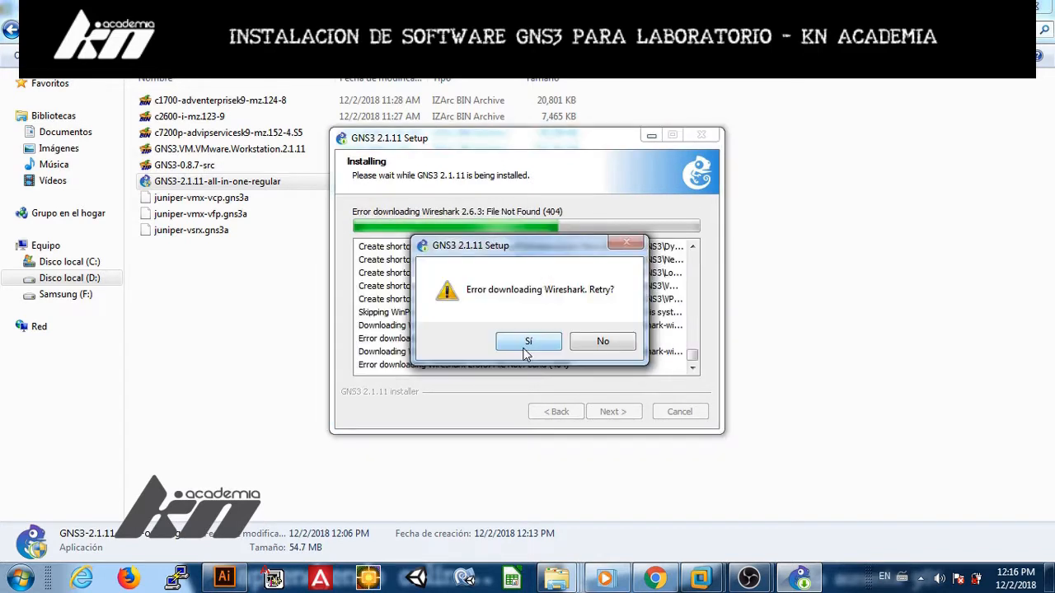
pyautogui.click(599, 344)
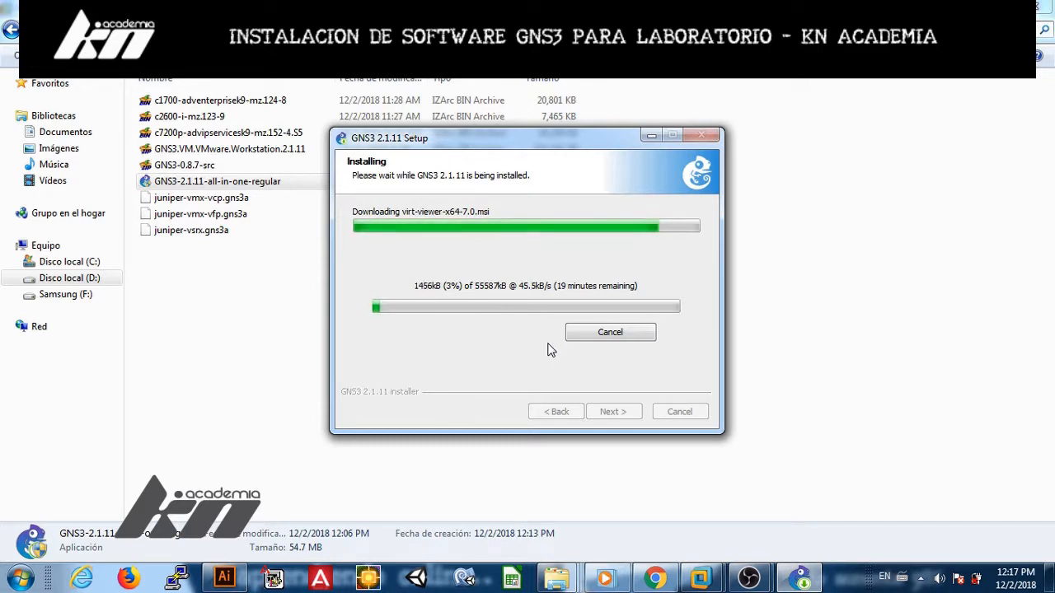
# Step: Wait for the virt-viewer-x64-7.0.msi download to finish until the Solar-PuTTY license dialog appears
pyautogui.moveTo(748, 579)
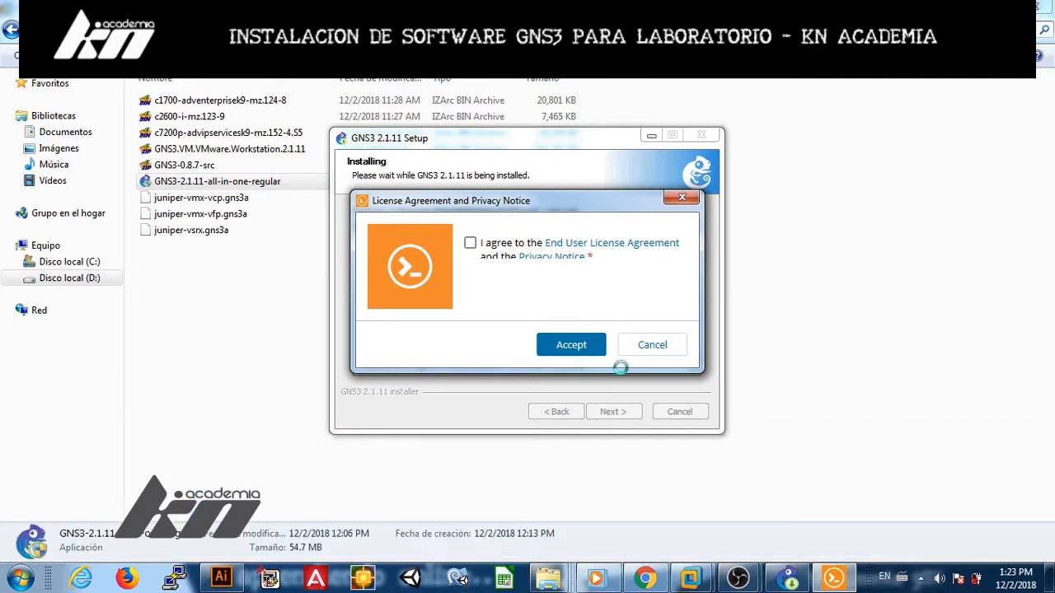
# Step: Accept the Solar-PuTTY license and privacy notice and submit an e-mail address
pyautogui.click(469, 244)
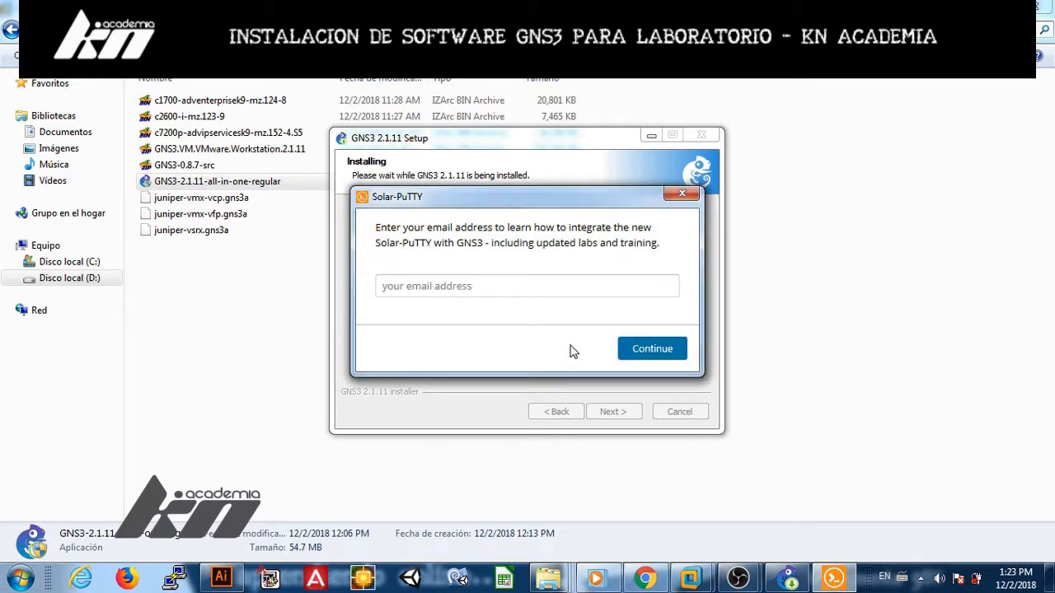
pyautogui.click(523, 289)
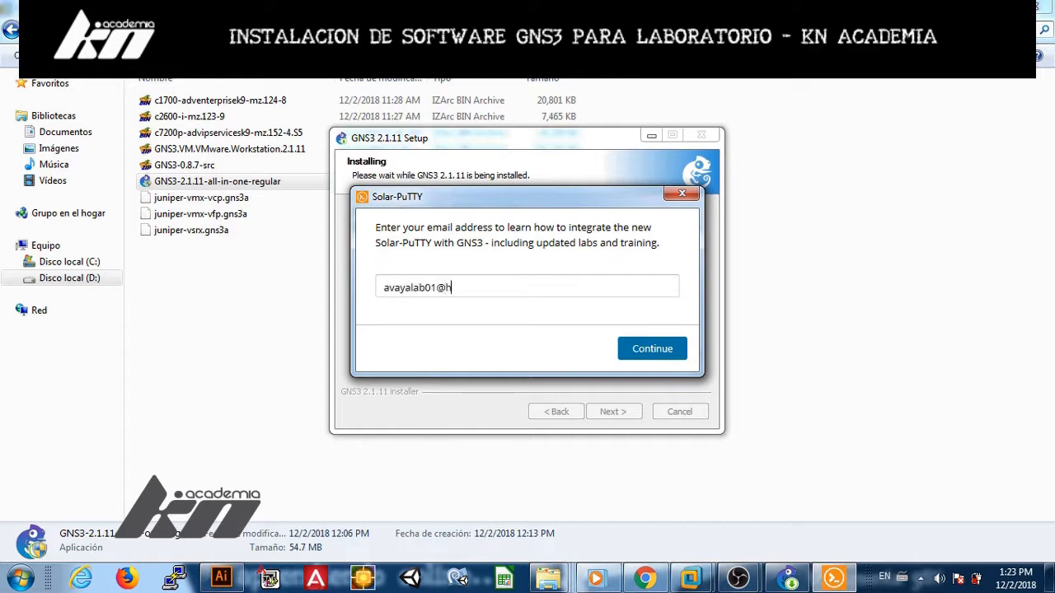
pyautogui.click(647, 353)
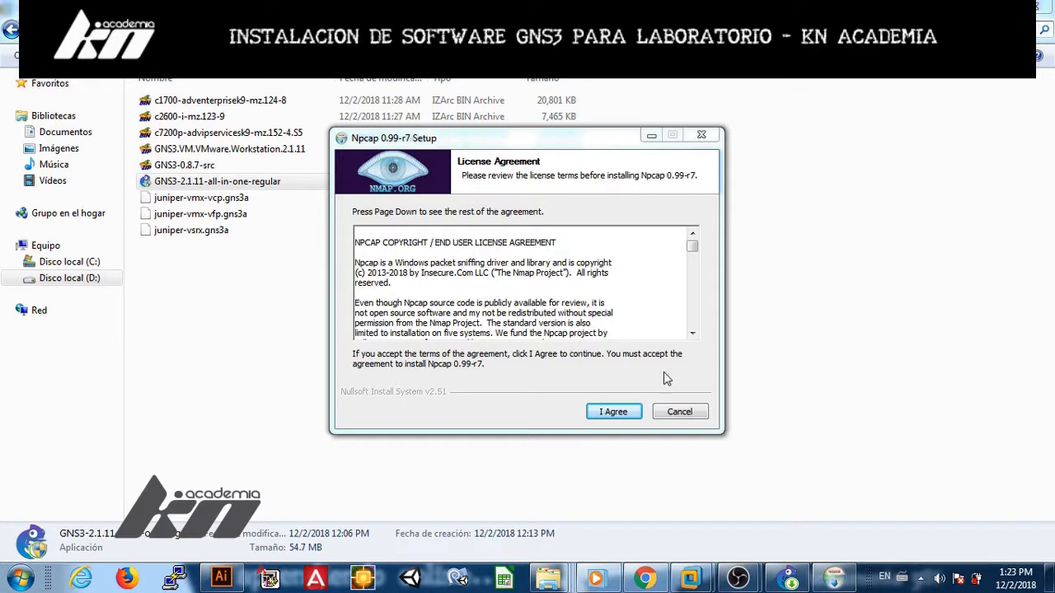
# Step: Accept and install Npcap 0.99-r7, uninstalling the existing WinPcap 4.1.3 when prompted
pyautogui.click(615, 414)
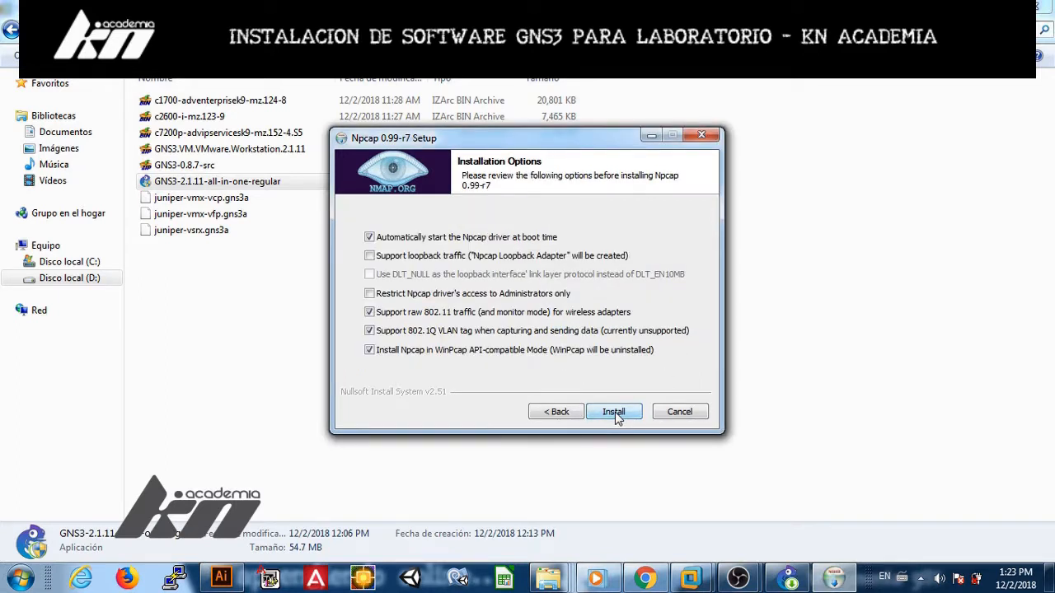
pyautogui.click(615, 414)
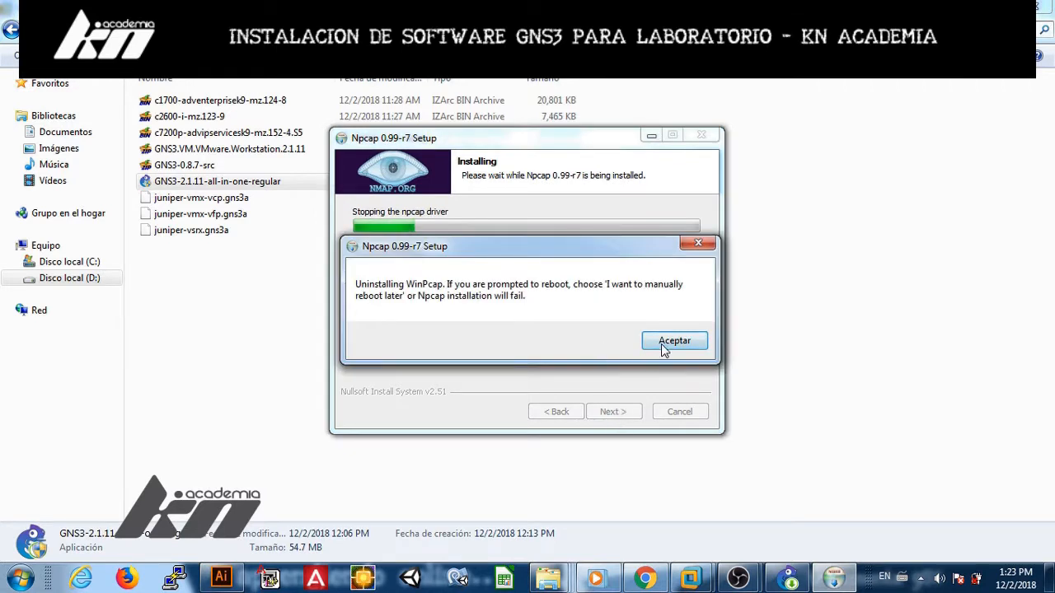
pyautogui.click(666, 347)
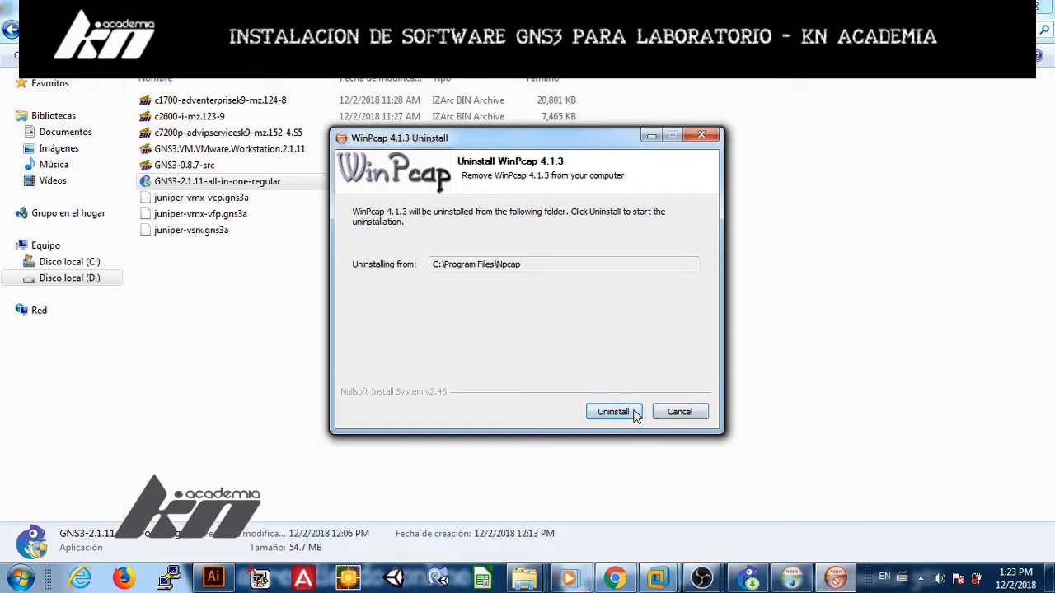
pyautogui.click(639, 414)
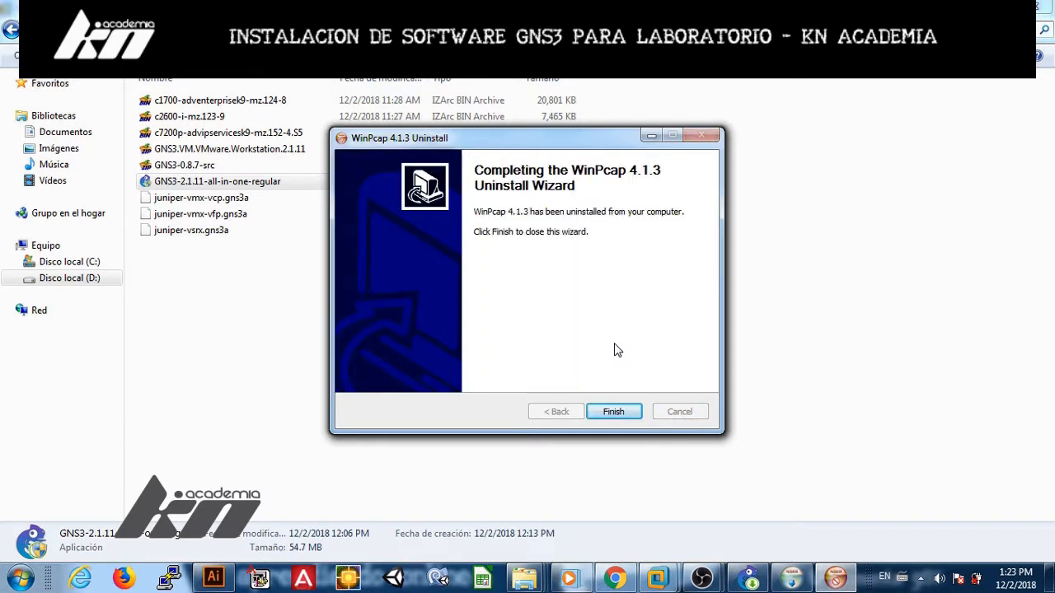
pyautogui.click(615, 410)
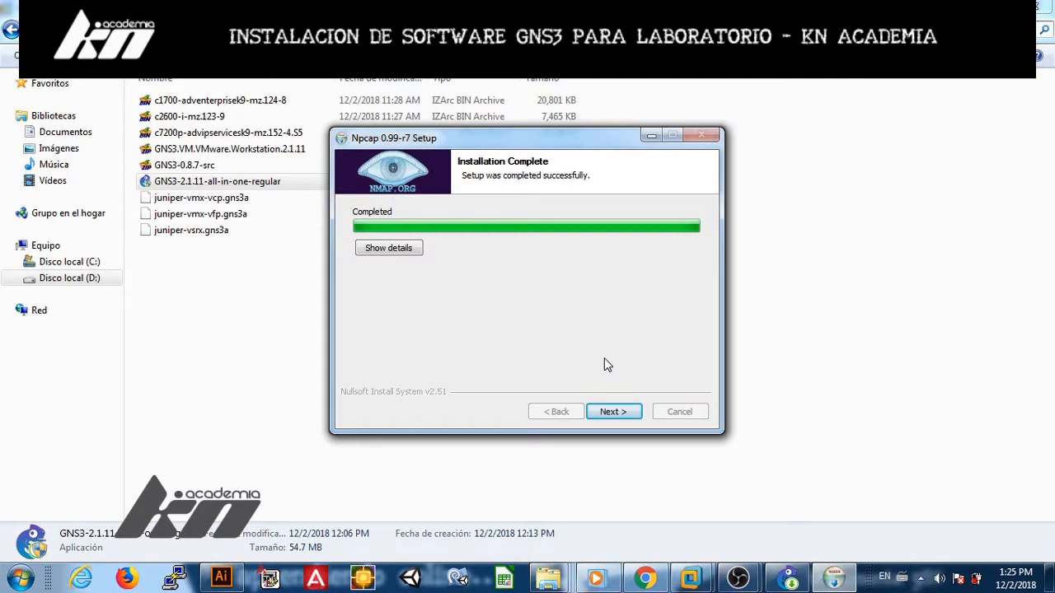
# Step: Close Npcap setup, decline the Solarwinds toolset, and finish GNS3 setup so GNS3 launches
pyautogui.click(607, 411)
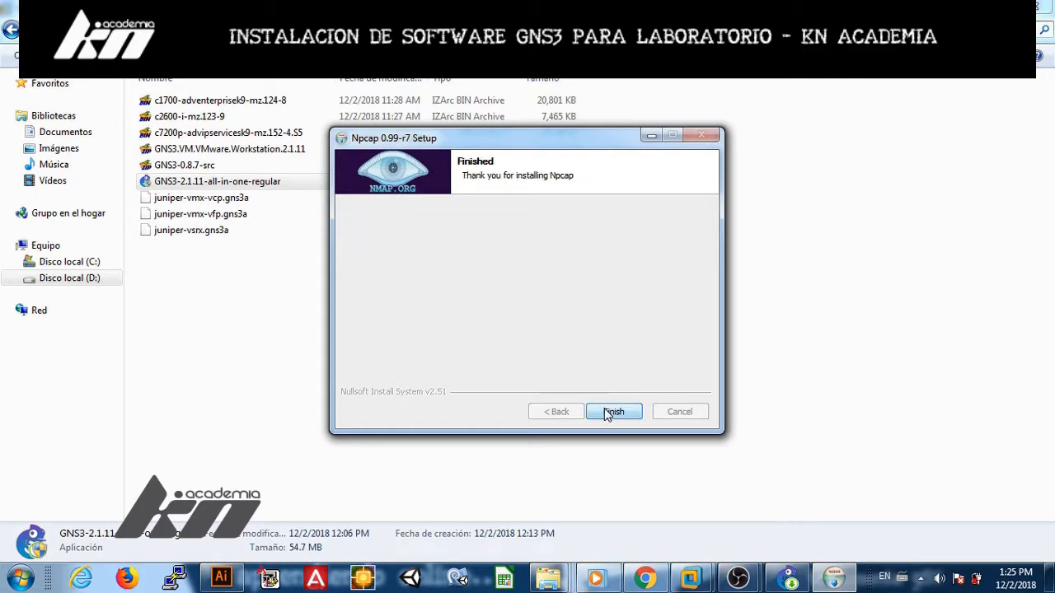
pyautogui.click(612, 411)
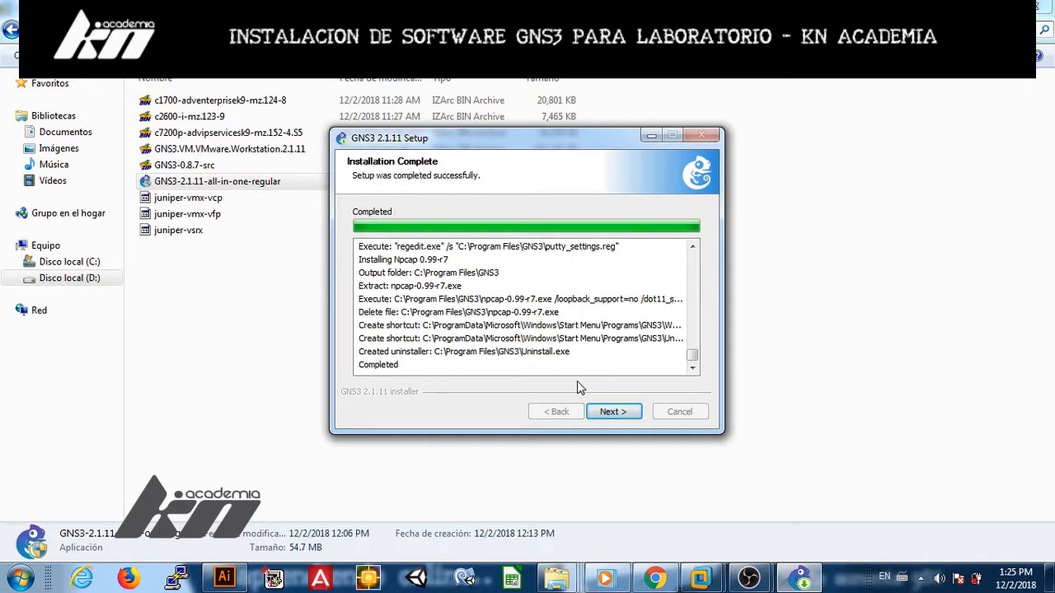
pyautogui.click(611, 412)
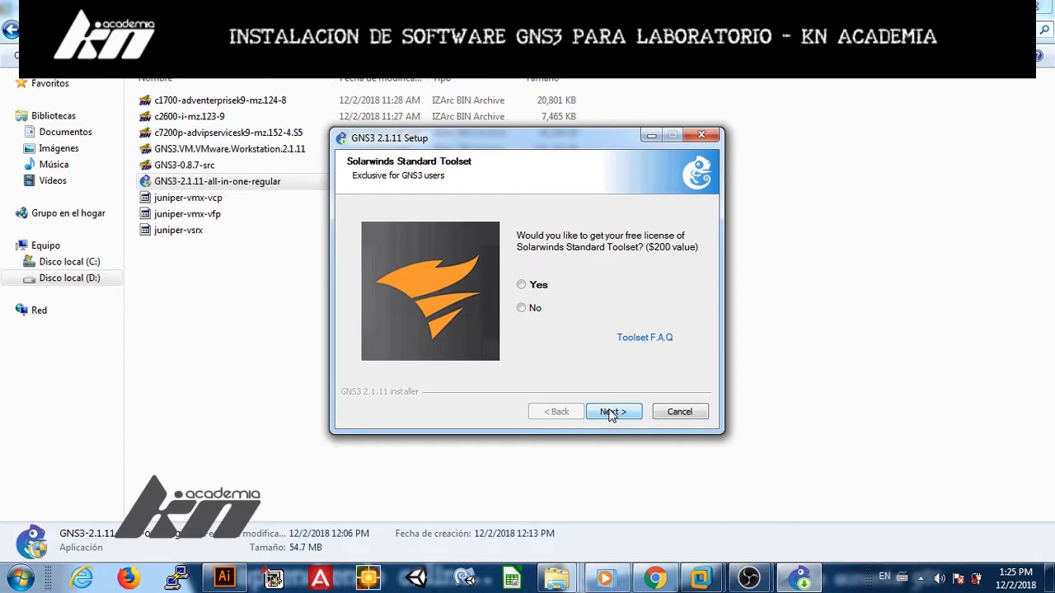
pyautogui.click(534, 310)
pyautogui.click(611, 412)
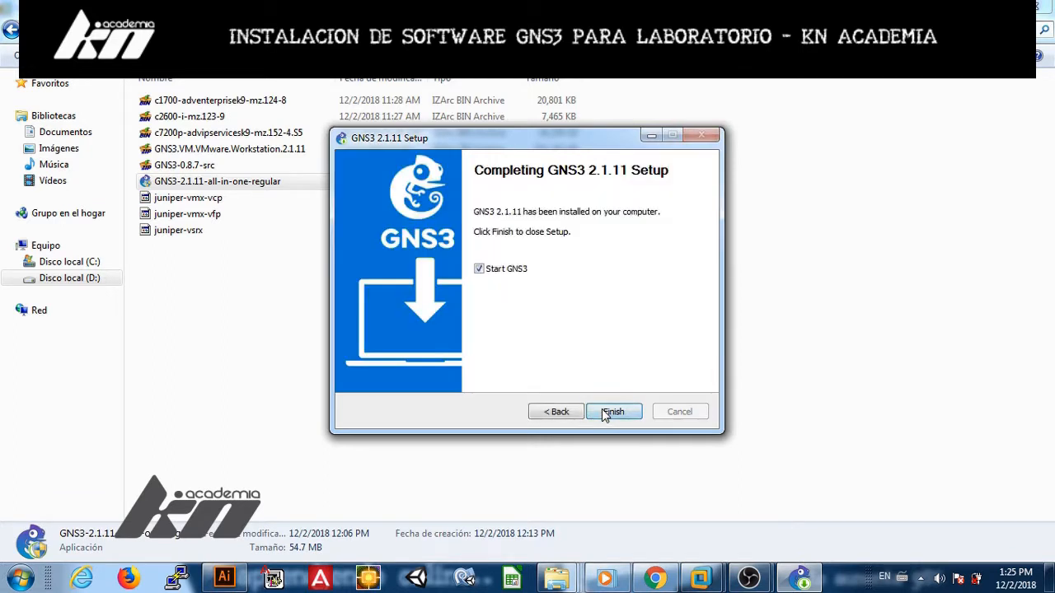
pyautogui.click(604, 415)
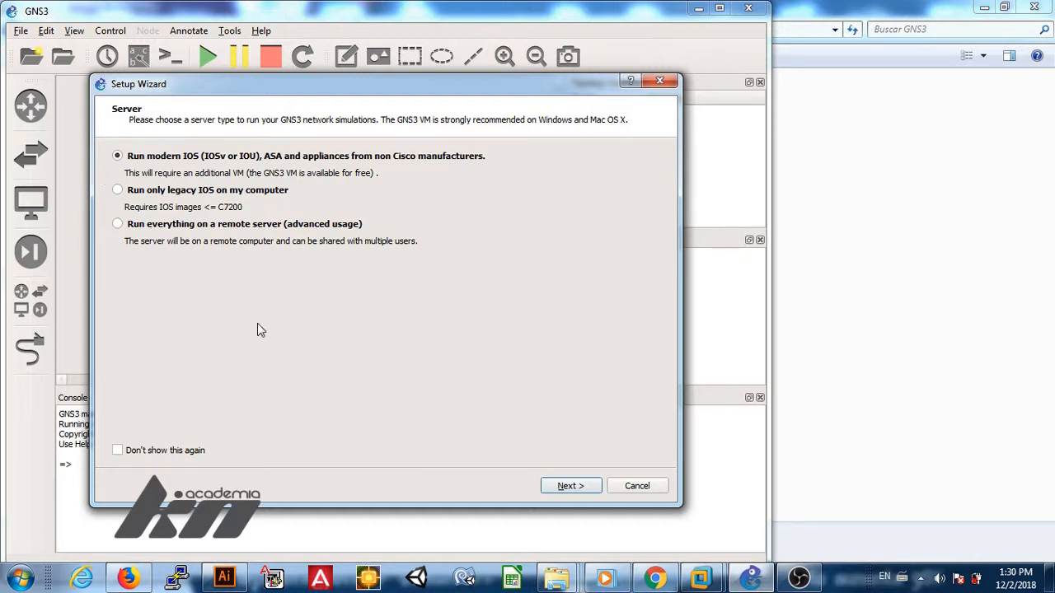
pyautogui.click(20, 578)
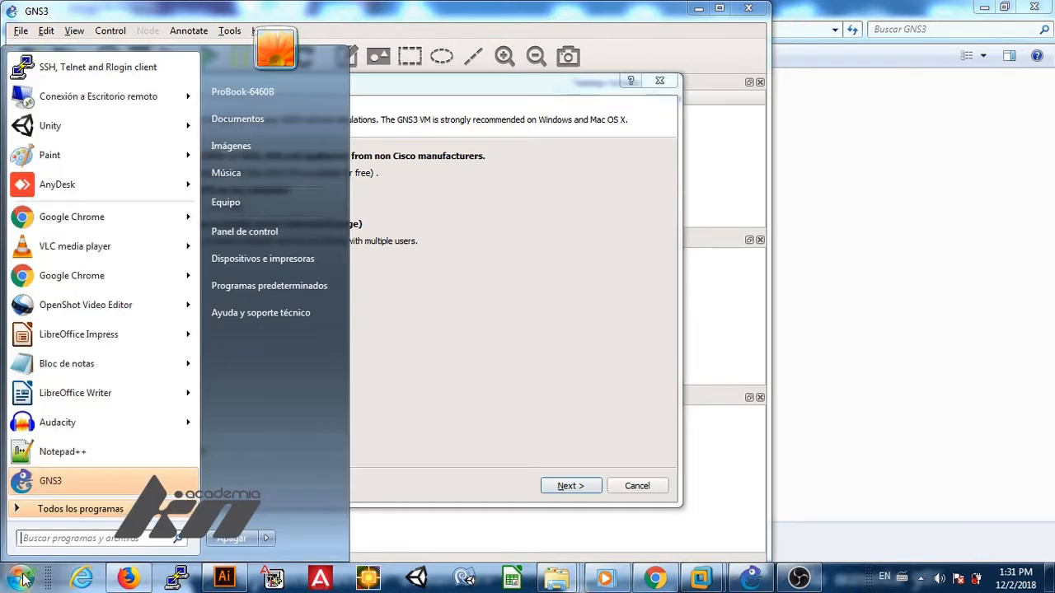
pyautogui.click(501, 353)
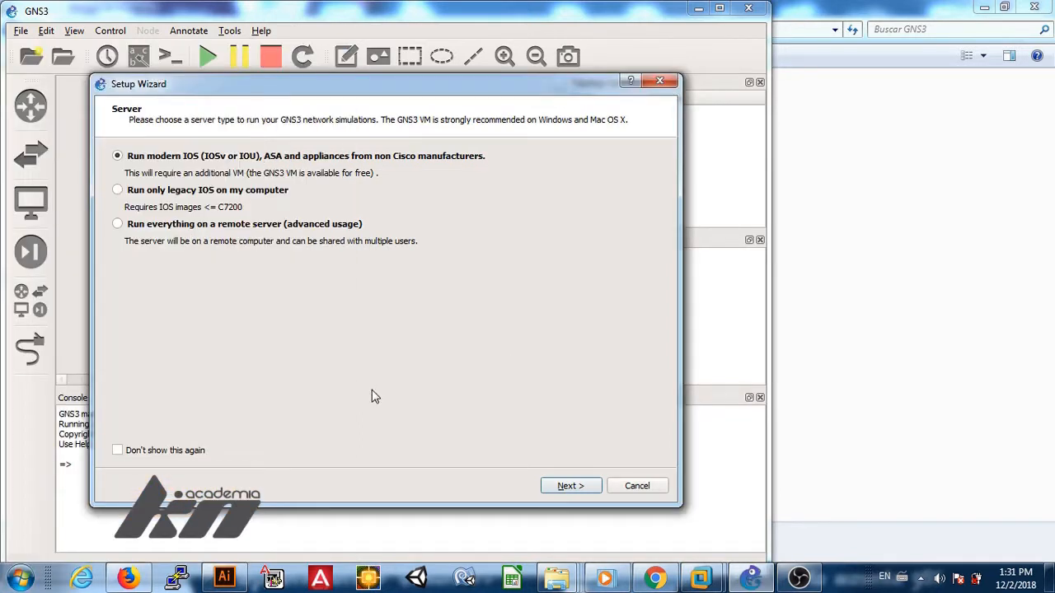
pyautogui.click(643, 488)
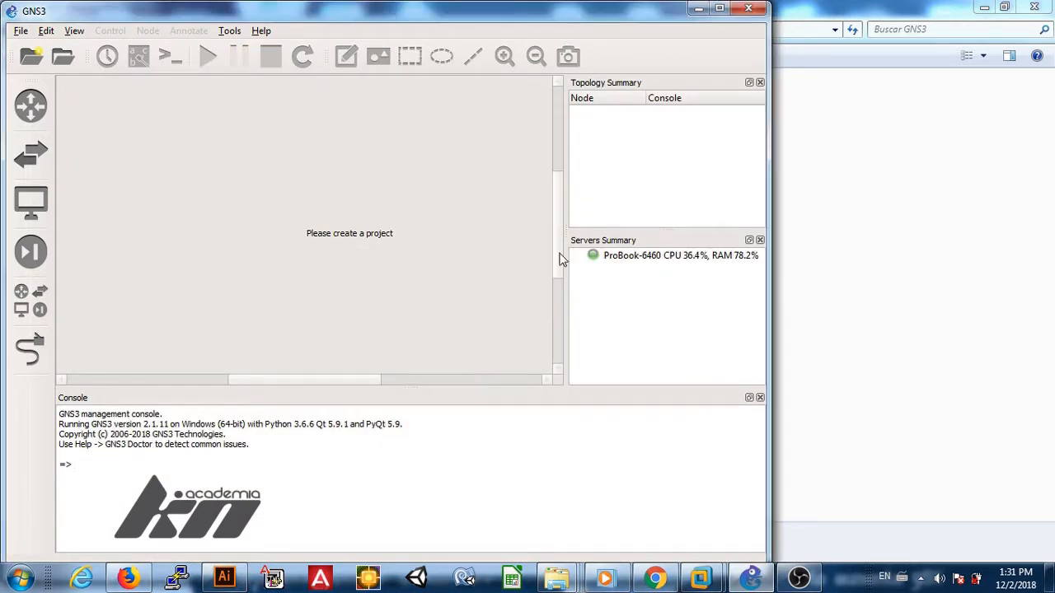
# Step: Maximize the GNS3 window and widen the topology and server summary panes
pyautogui.click(713, 8)
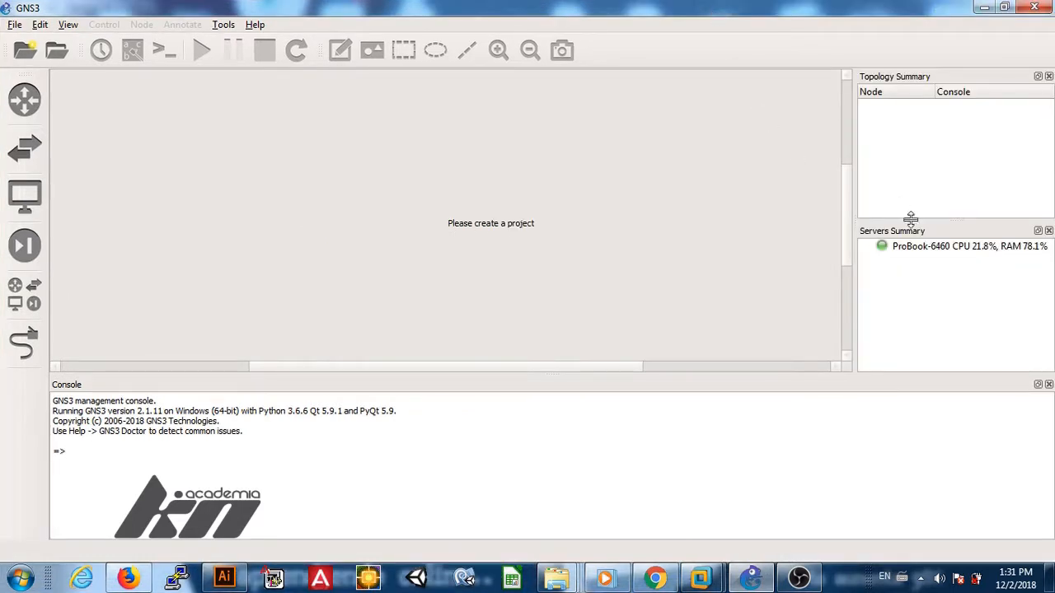
pyautogui.click(913, 250)
pyautogui.moveTo(854, 251); pyautogui.dragTo(787, 254)
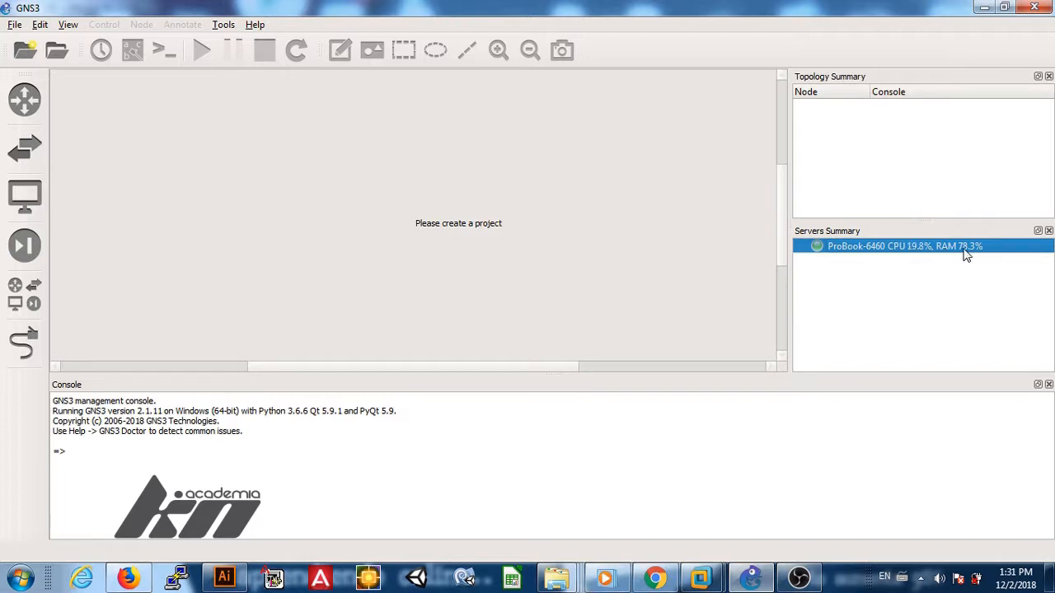
# Step: Show the router appliance browser filtered by available appliances
pyautogui.click(31, 112)
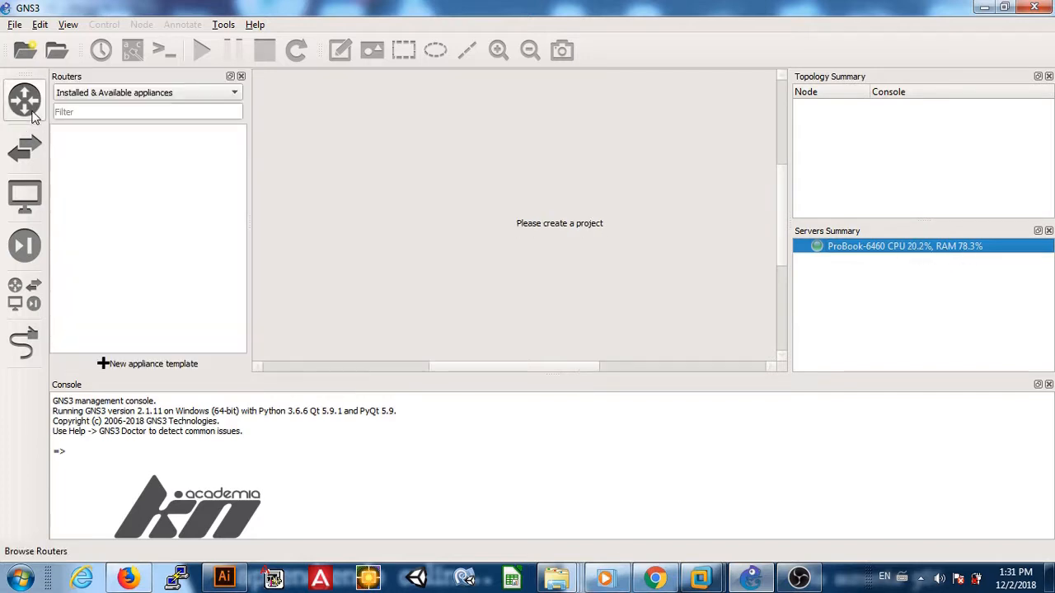
pyautogui.click(109, 92)
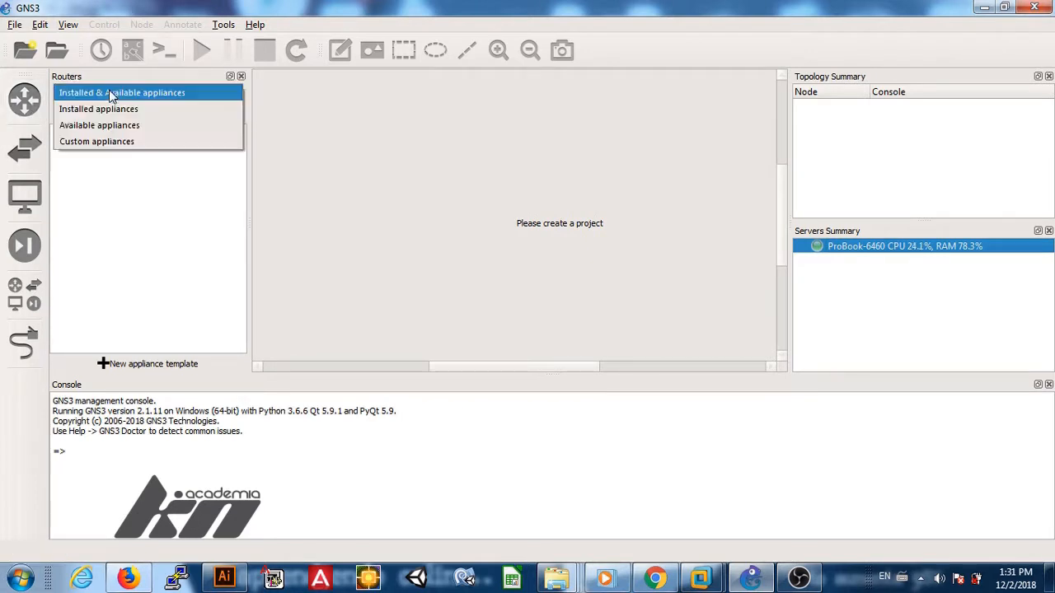
pyautogui.click(108, 120)
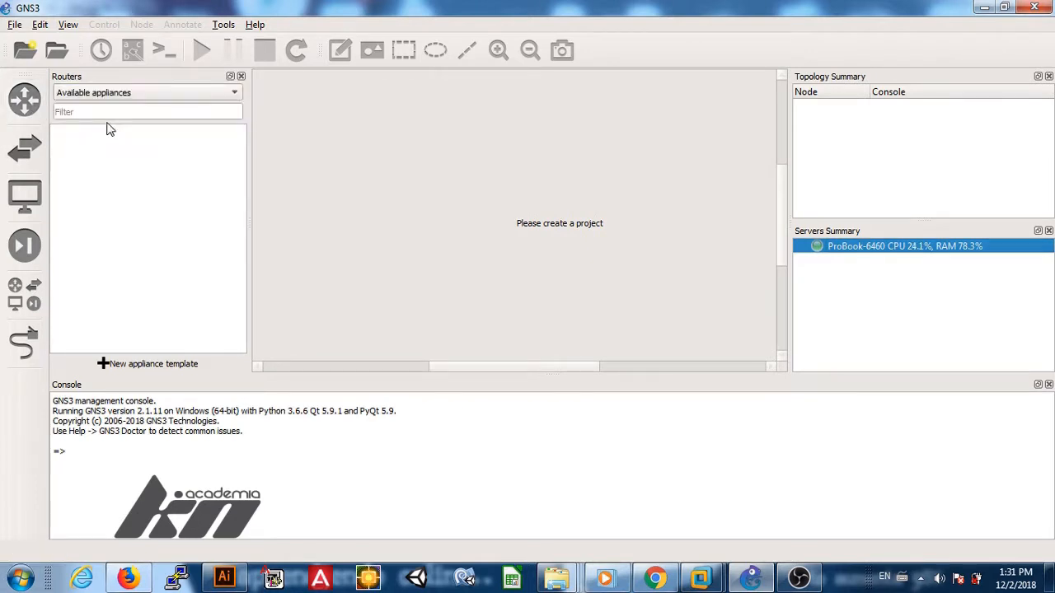
pyautogui.click(108, 93)
pyautogui.click(109, 93)
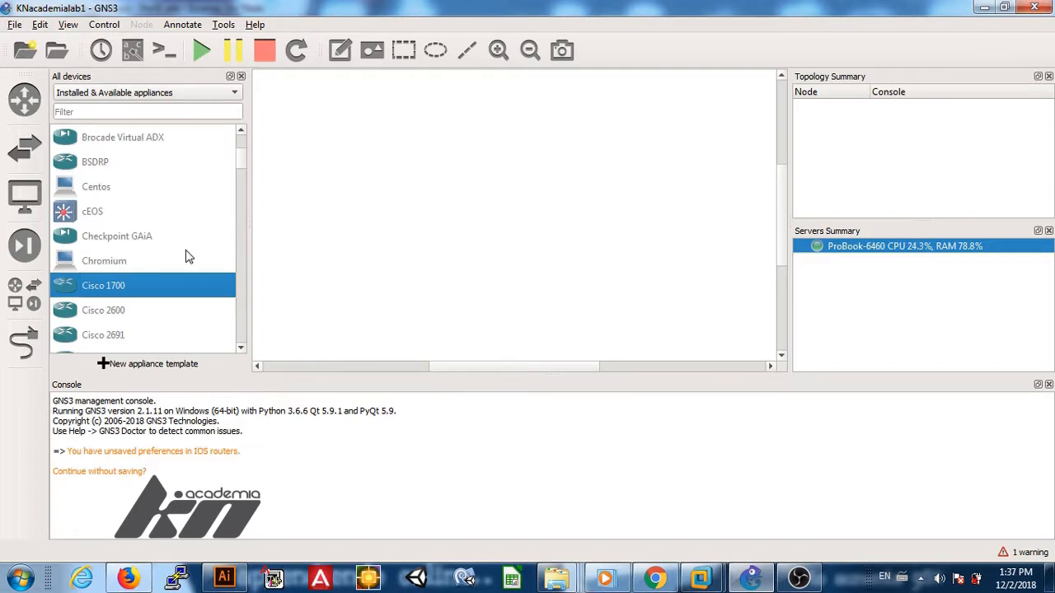
# Step: Add the Cisco 1700 appliance and import the c1700 image, accepting the MD5 checksum mismatch
pyautogui.moveTo(146, 288); pyautogui.dragTo(359, 256)
pyautogui.click(684, 450)
pyautogui.click(683, 450)
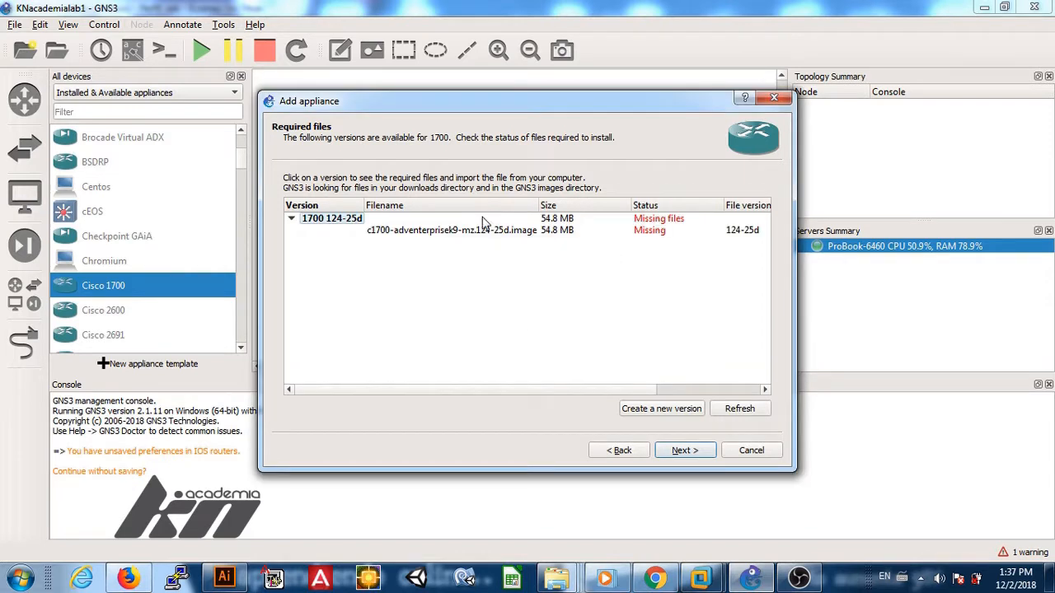
pyautogui.click(486, 229)
pyautogui.click(334, 407)
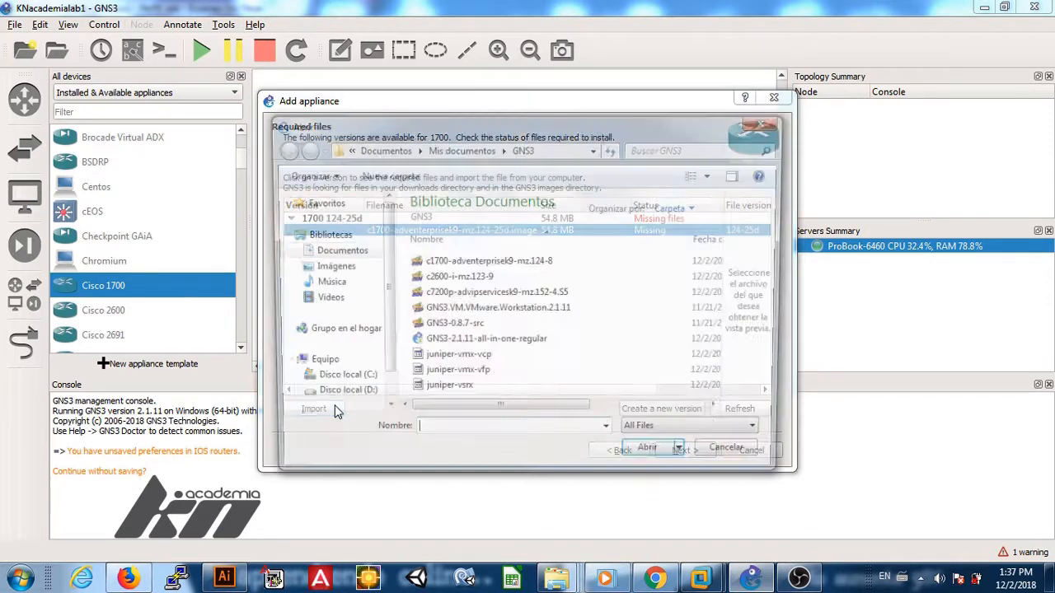
pyautogui.doubleClick(462, 264)
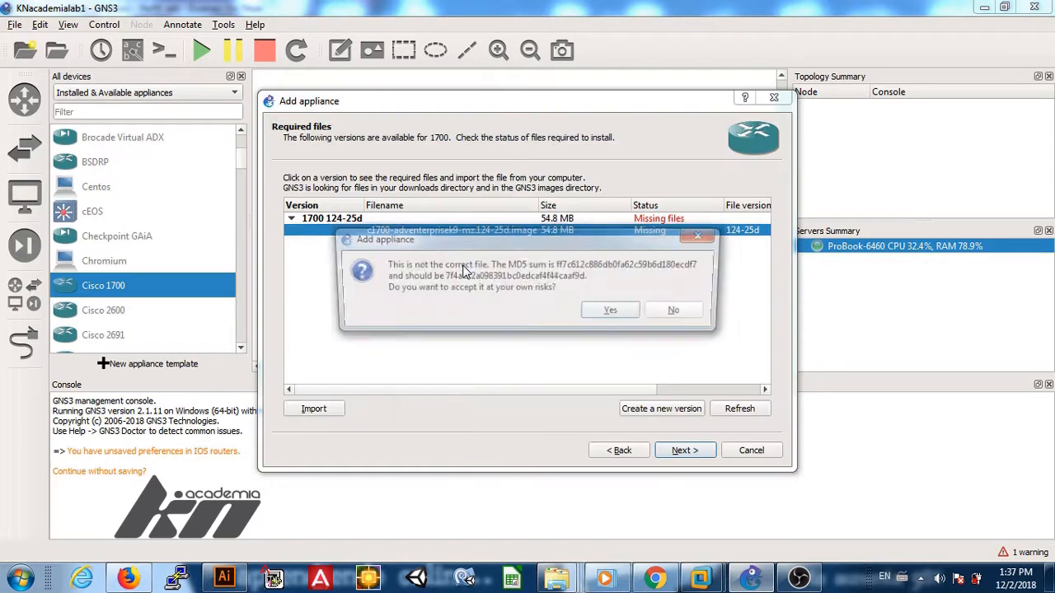
pyautogui.click(598, 313)
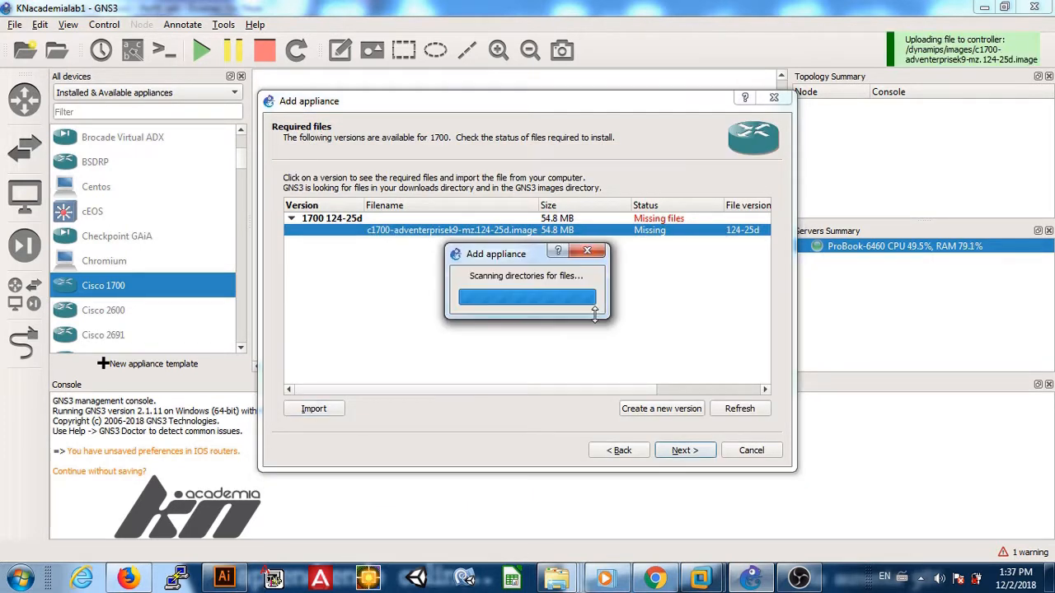
pyautogui.moveTo(603, 390); pyautogui.dragTo(575, 367)
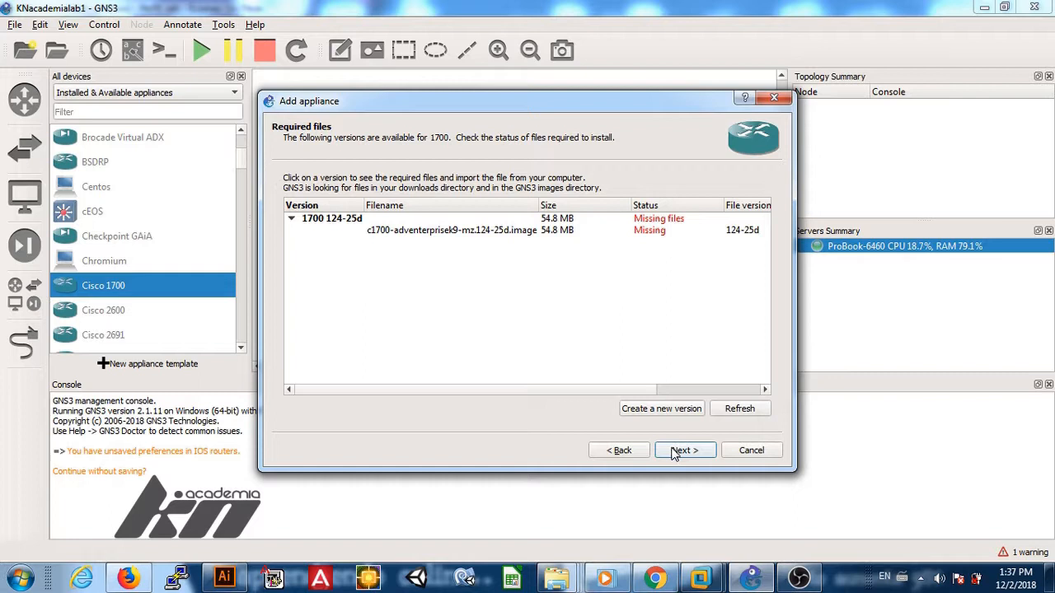
# Step: Create custom Cisco 1700 version '1700', select it, and install it through the summary pages
pyautogui.click(630, 414)
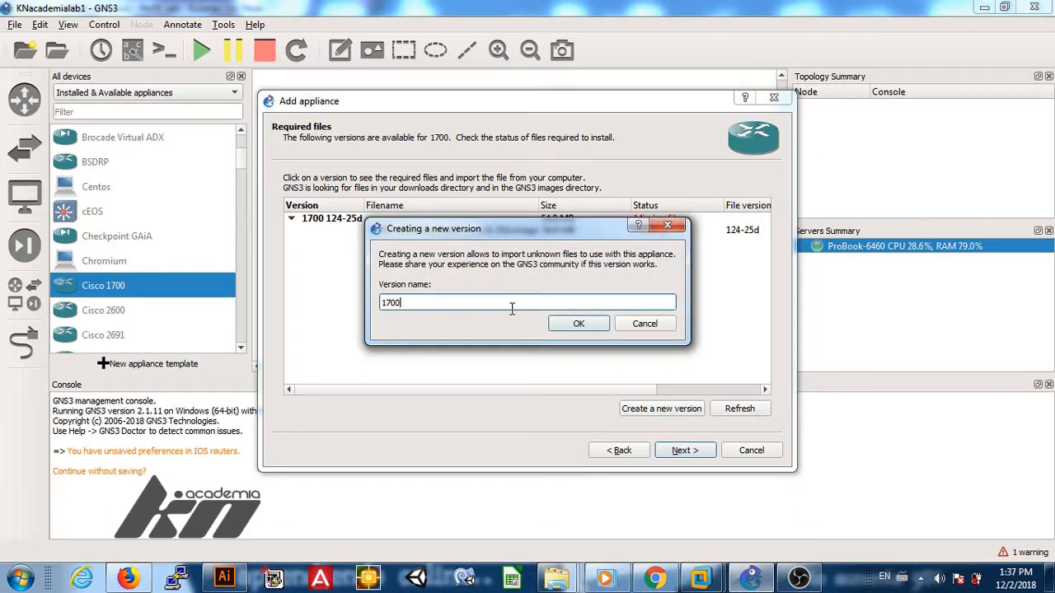
pyautogui.click(576, 323)
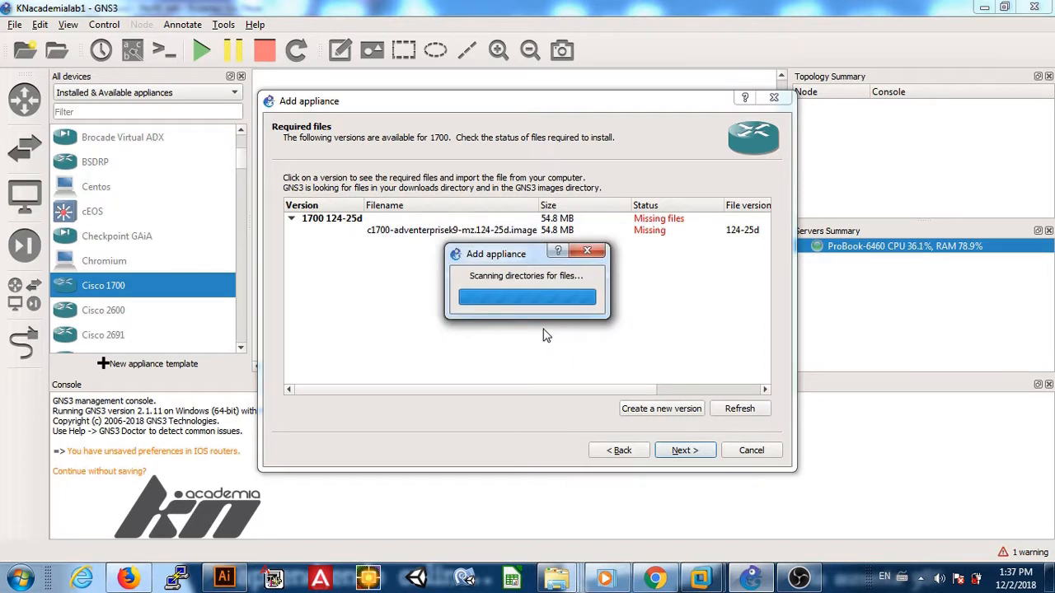
pyautogui.click(508, 245)
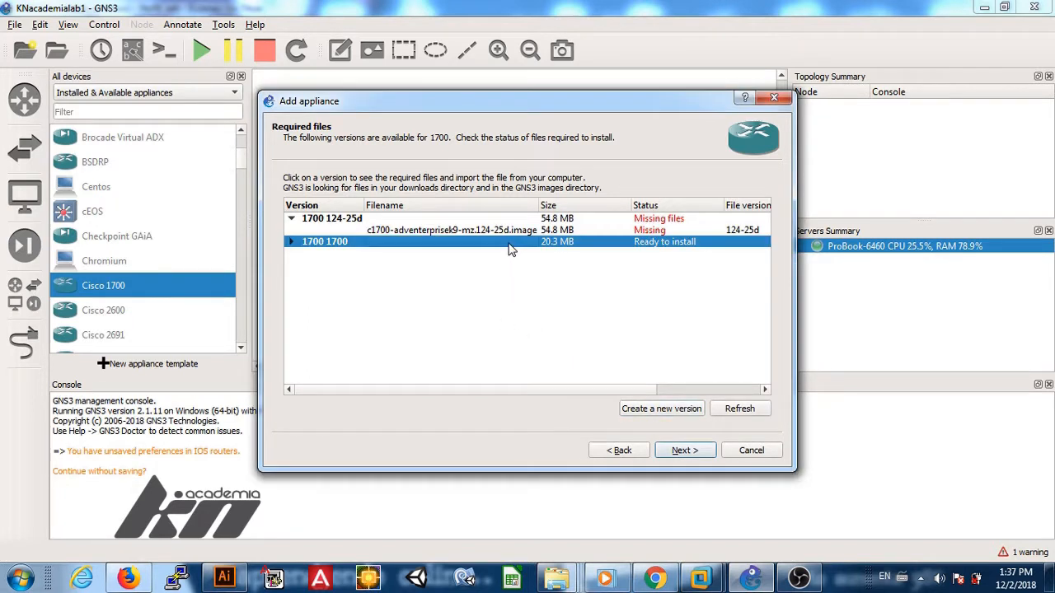
pyautogui.click(676, 453)
pyautogui.click(552, 310)
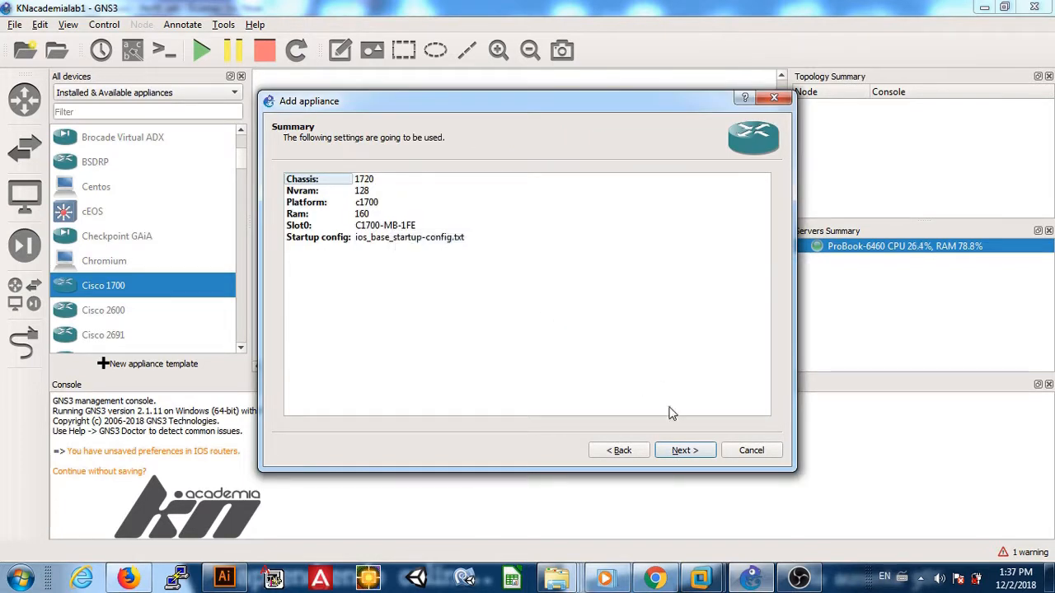
pyautogui.click(676, 452)
pyautogui.click(675, 453)
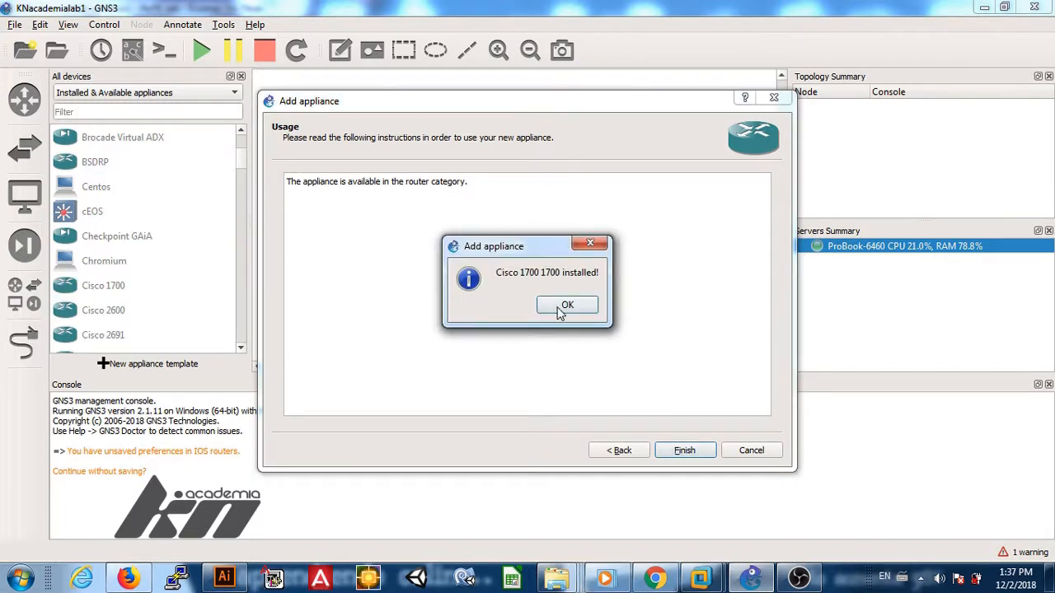
# Step: Finish the Cisco 1700 install and place routers Cisco17001700-1 and Cisco17001700-2 side by side
pyautogui.click(559, 311)
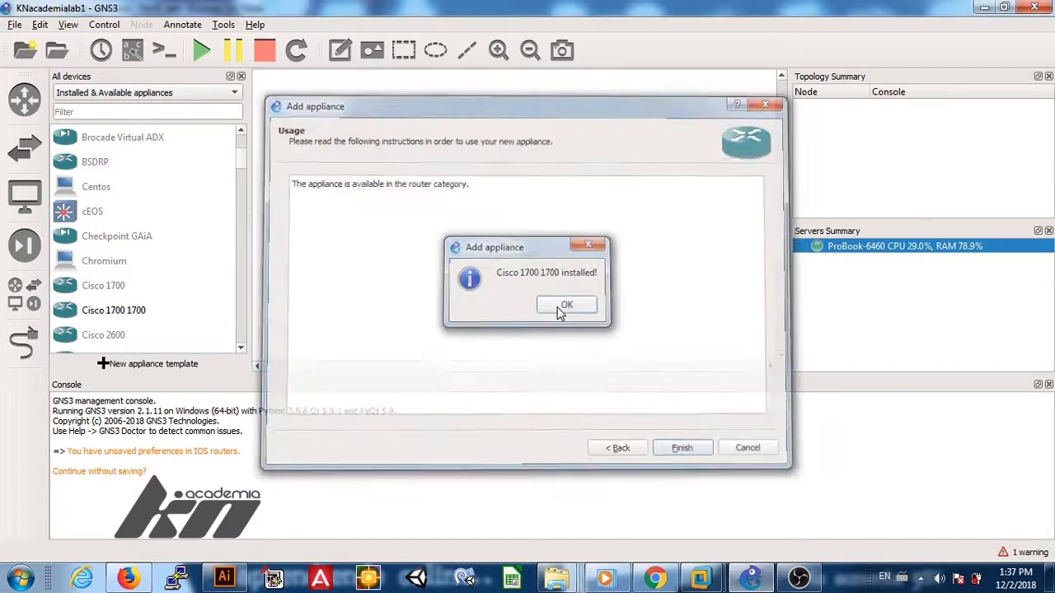
pyautogui.moveTo(113, 311); pyautogui.dragTo(341, 198)
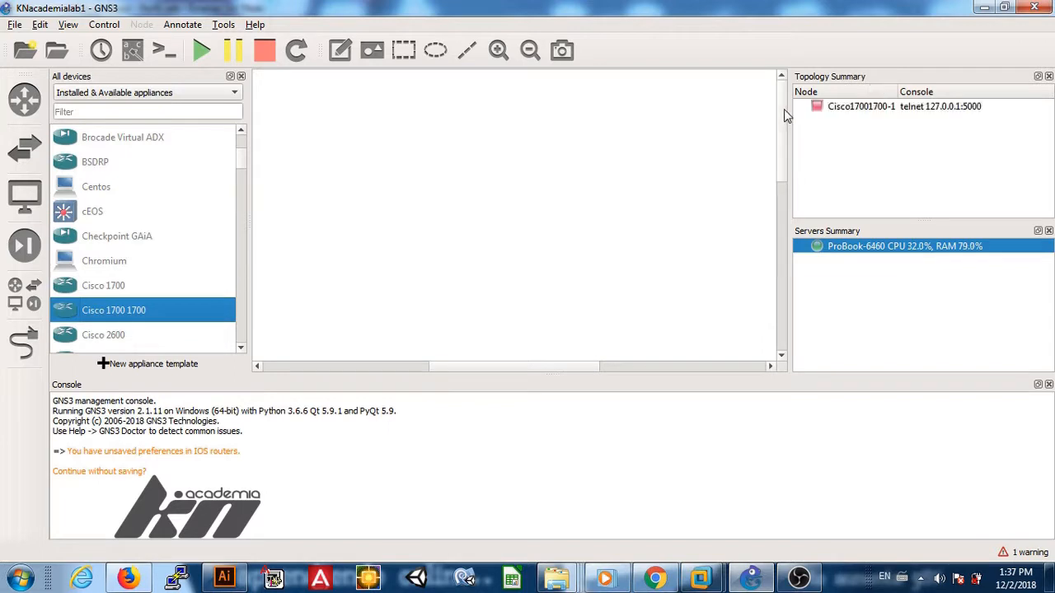
pyautogui.scroll(-4, 786, 193)
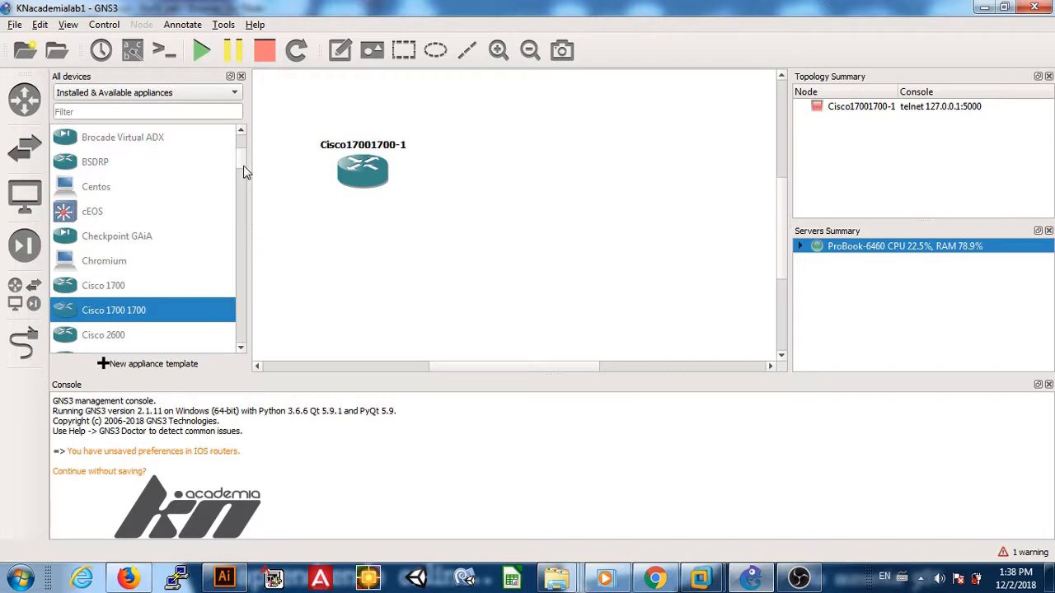
pyautogui.moveTo(125, 320); pyautogui.dragTo(627, 170)
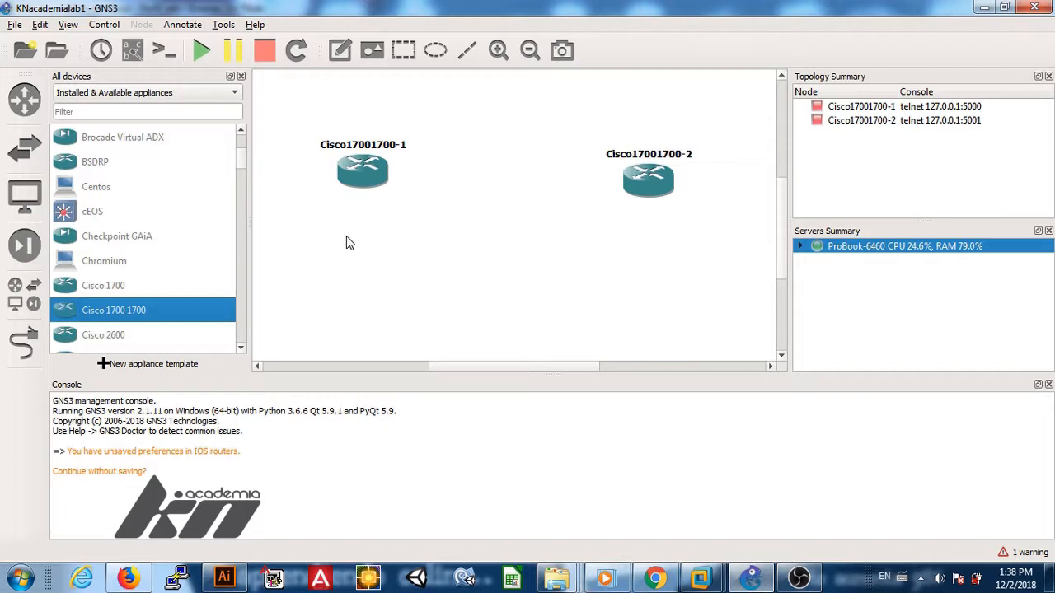
pyautogui.click(21, 162)
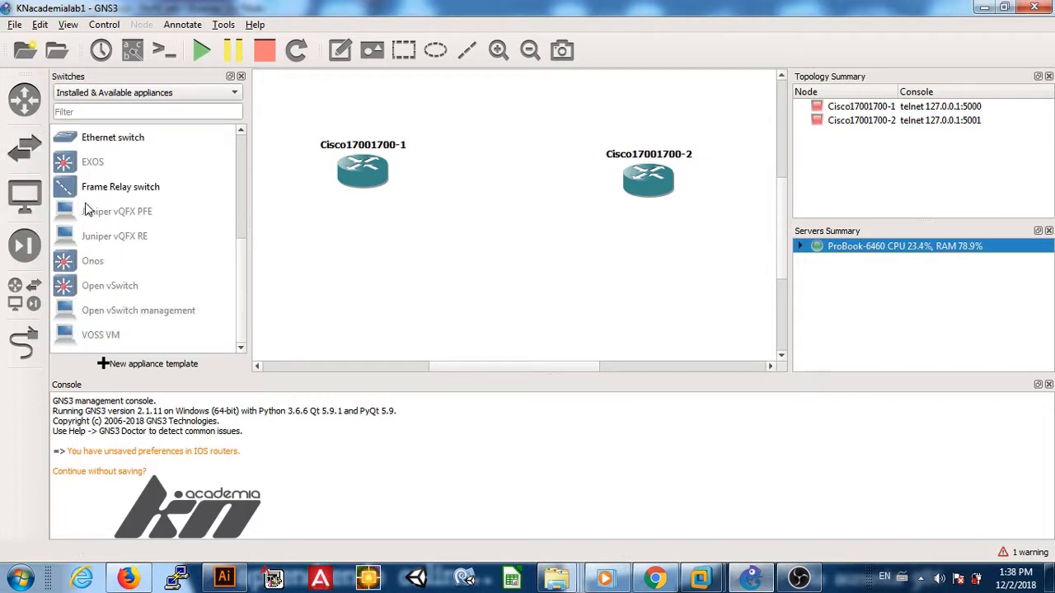
# Step: Add Ethernetswitch-1 and Ethernetswitch-2, positioning one below each Cisco 1700 router
pyautogui.moveTo(103, 139); pyautogui.dragTo(494, 228)
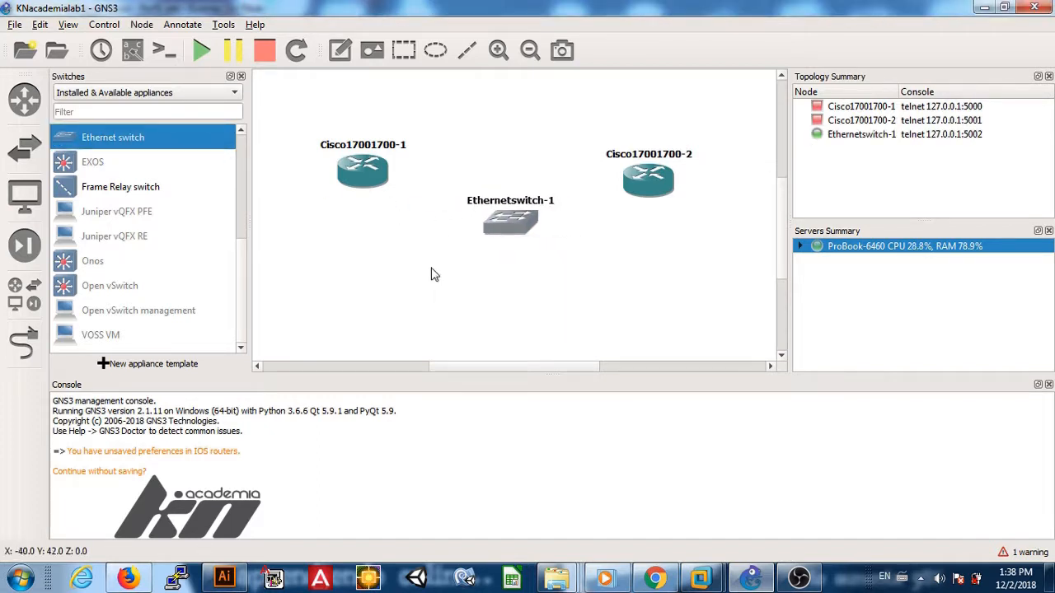
pyautogui.moveTo(511, 222); pyautogui.dragTo(360, 247)
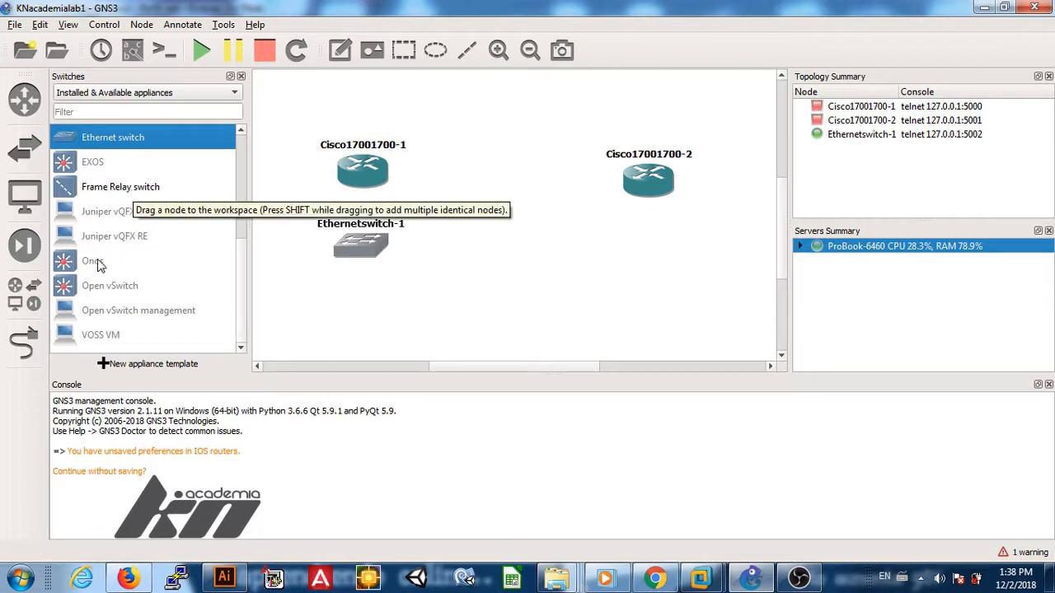
pyautogui.click(27, 194)
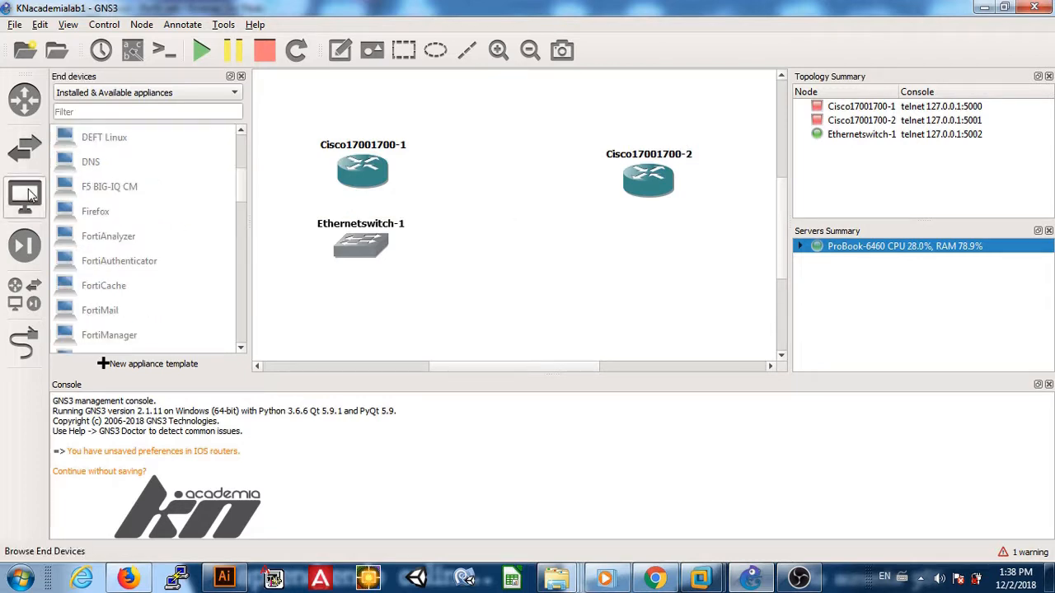
pyautogui.click(25, 147)
pyautogui.moveTo(109, 140); pyautogui.dragTo(652, 256)
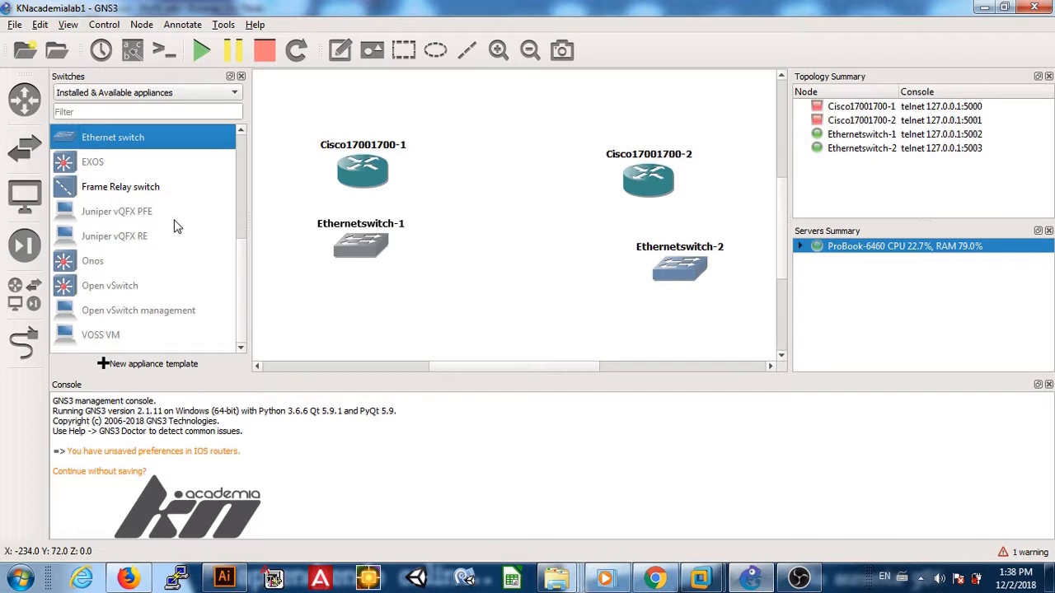
pyautogui.click(25, 204)
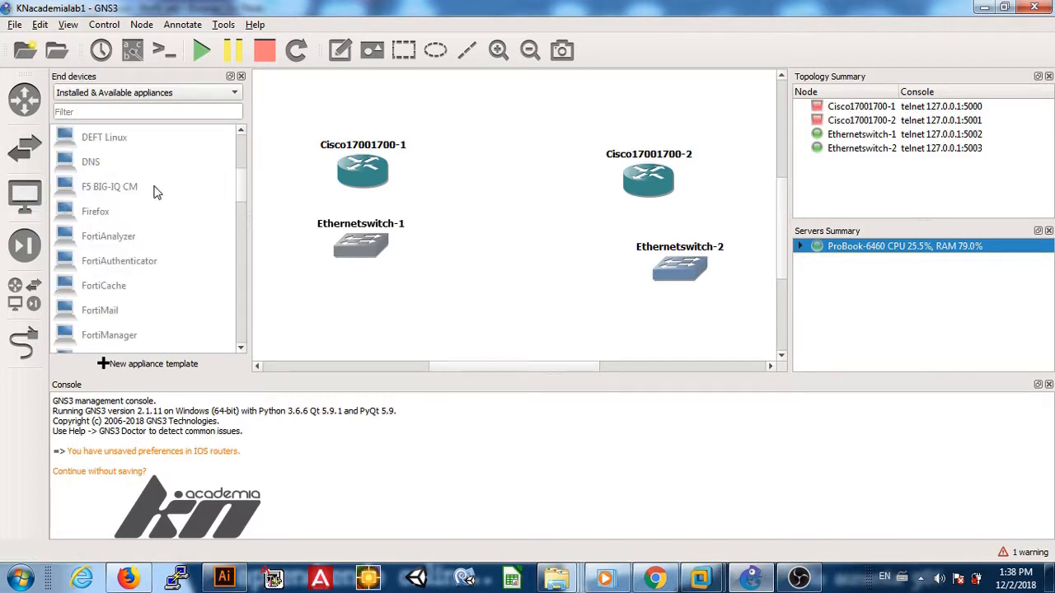
# Step: Try adding the DNS appliance, then cancel it after the missing GNS3 VM warning
pyautogui.doubleClick(102, 164)
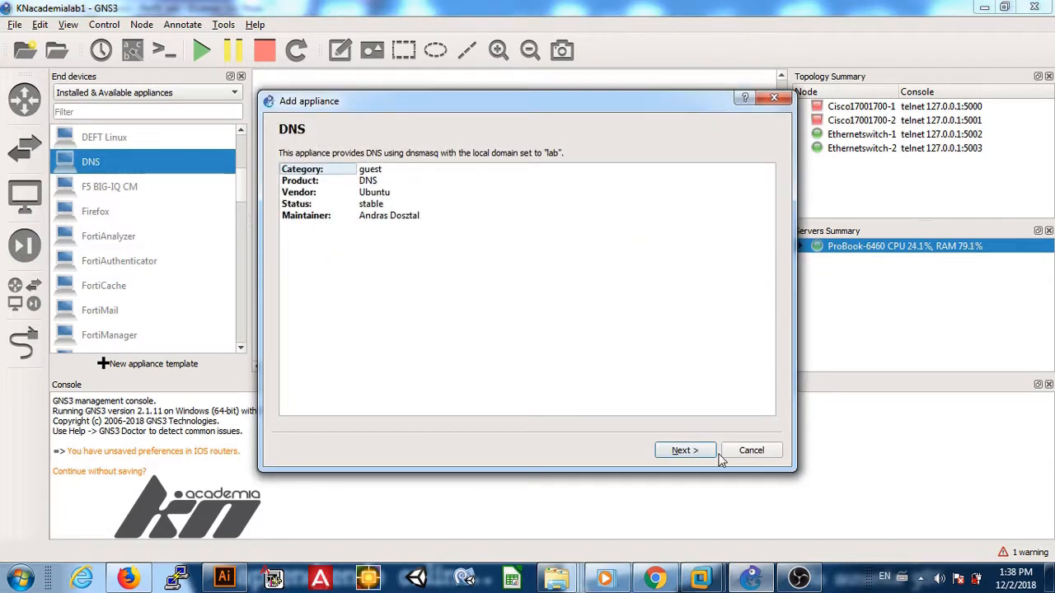
pyautogui.click(701, 452)
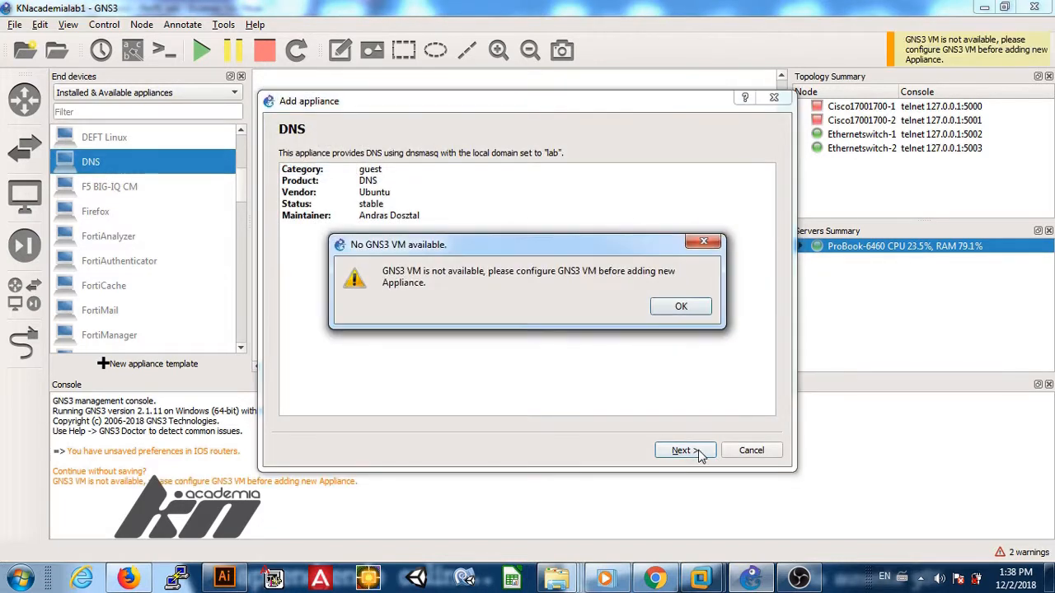
pyautogui.click(677, 306)
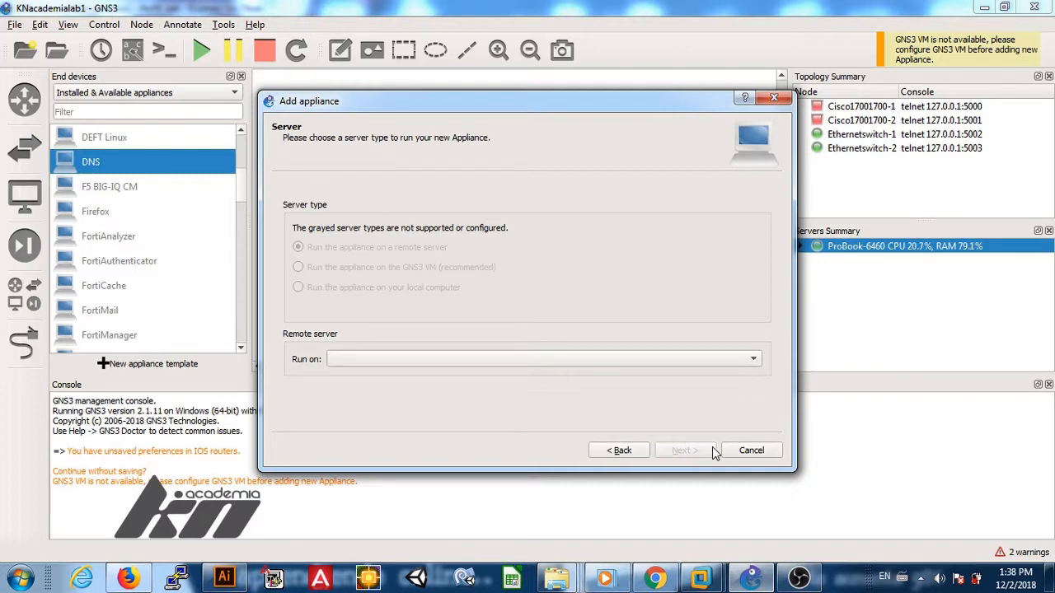
pyautogui.click(742, 450)
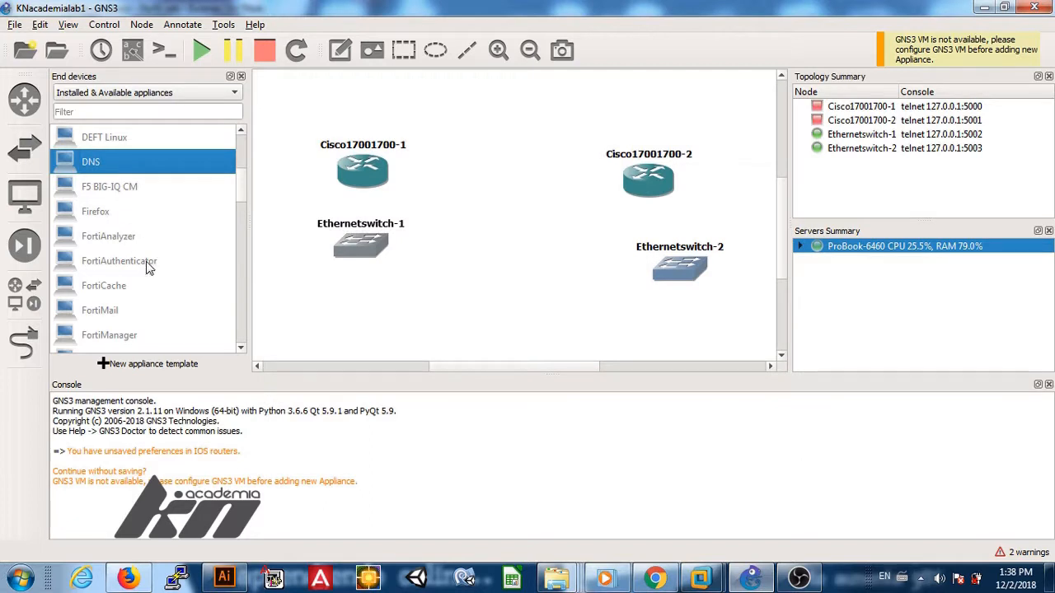
# Step: Try adding the Windows Server appliance, then cancel it after the GNS3 VM warning
pyautogui.click(244, 298)
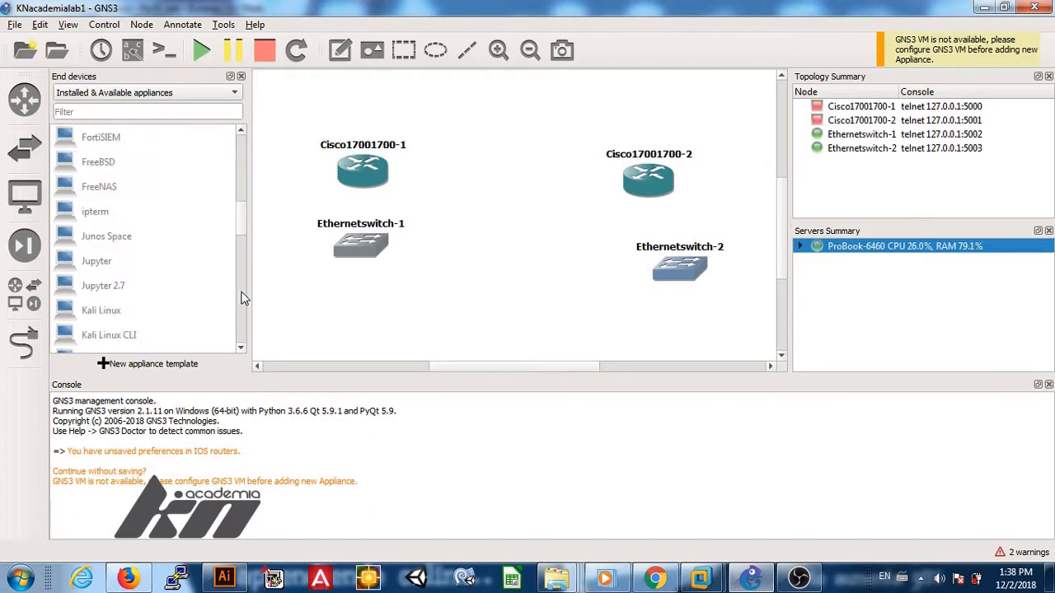
pyautogui.click(244, 298)
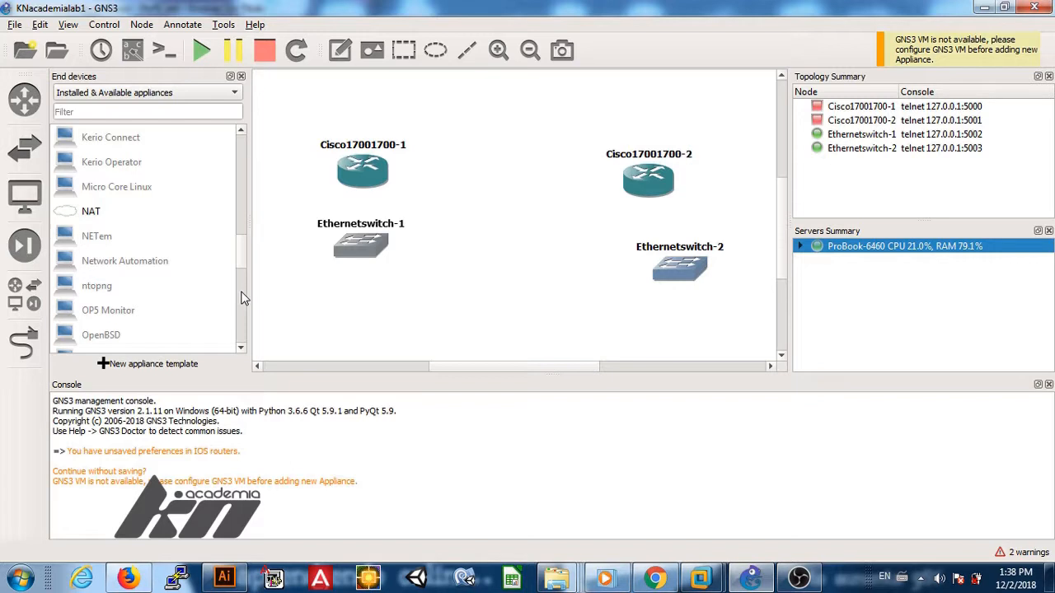
pyautogui.click(245, 316)
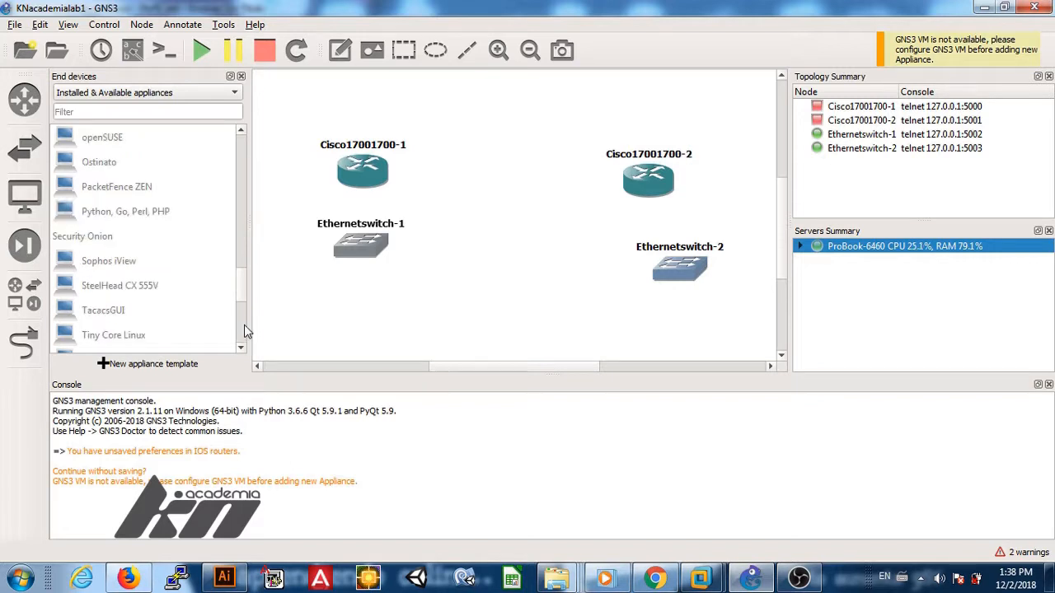
pyautogui.click(244, 330)
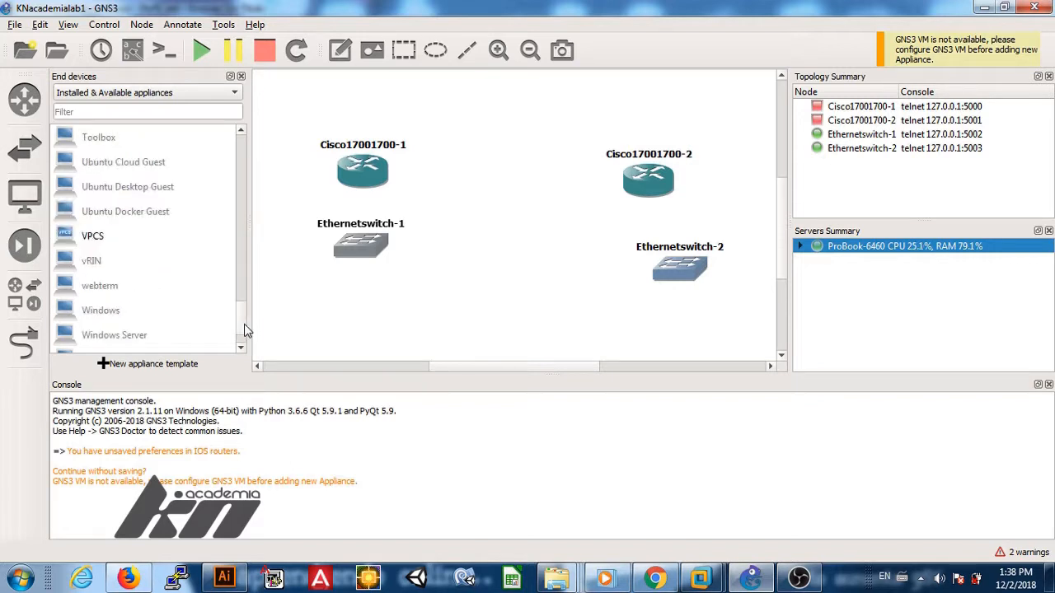
pyautogui.doubleClick(115, 335)
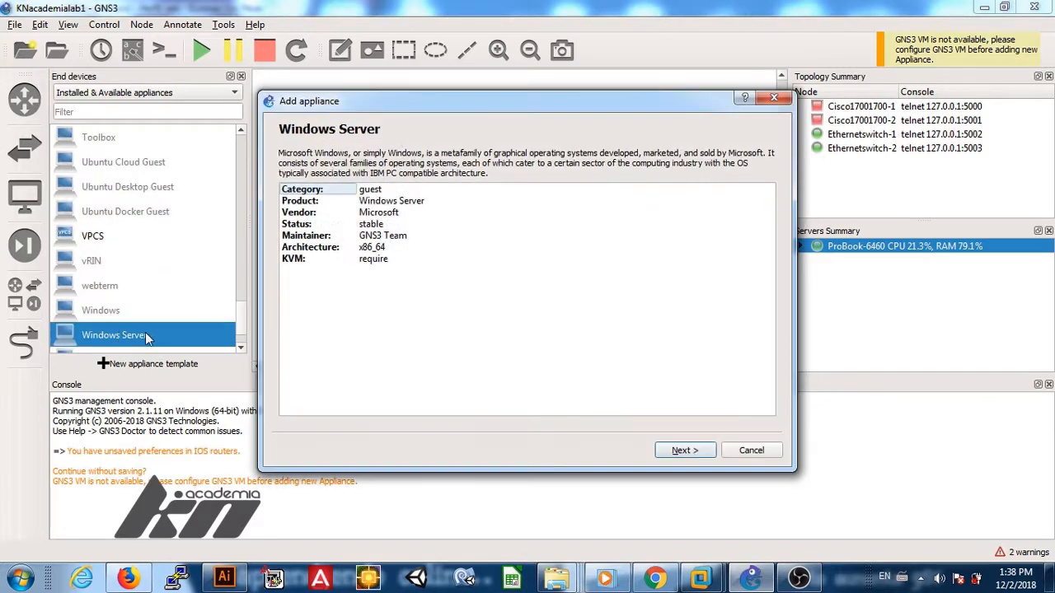
pyautogui.click(684, 452)
pyautogui.click(681, 306)
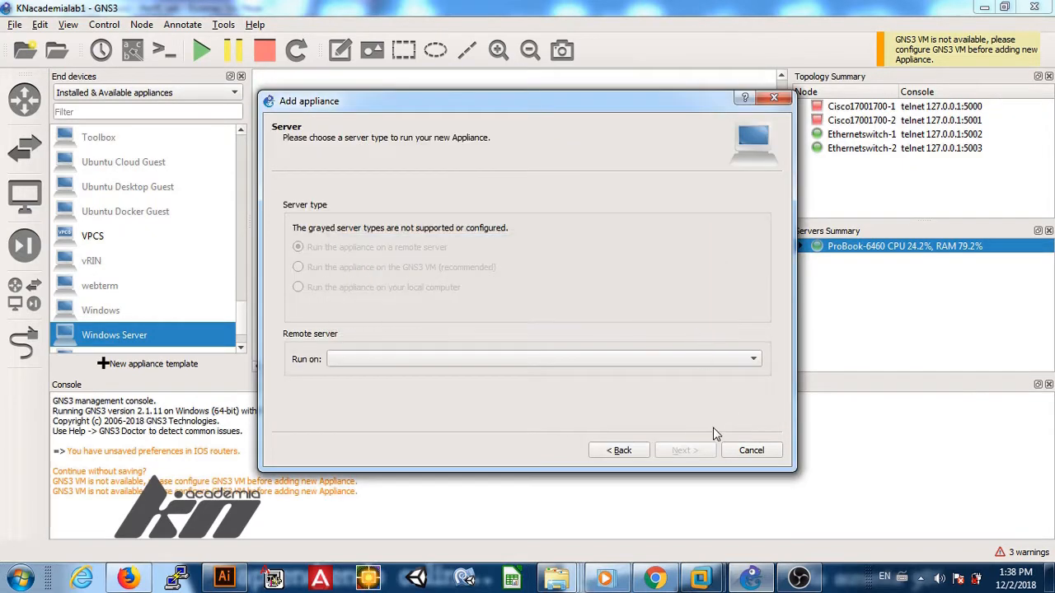
pyautogui.click(748, 449)
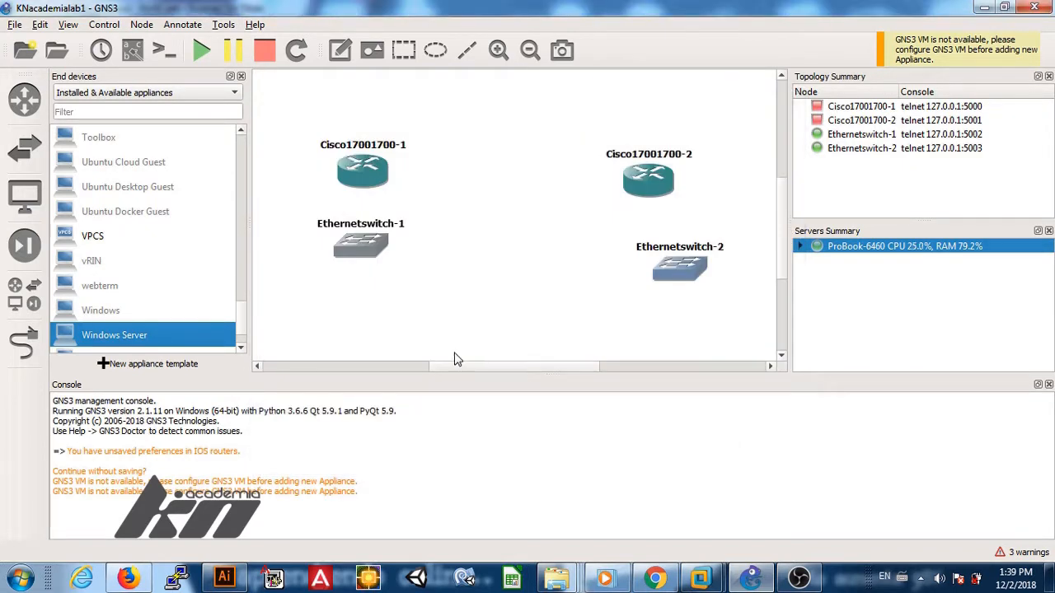
# Step: Switch the device panel to All devices and cancel the Cisco 2600 appliance dialog
pyautogui.click(22, 249)
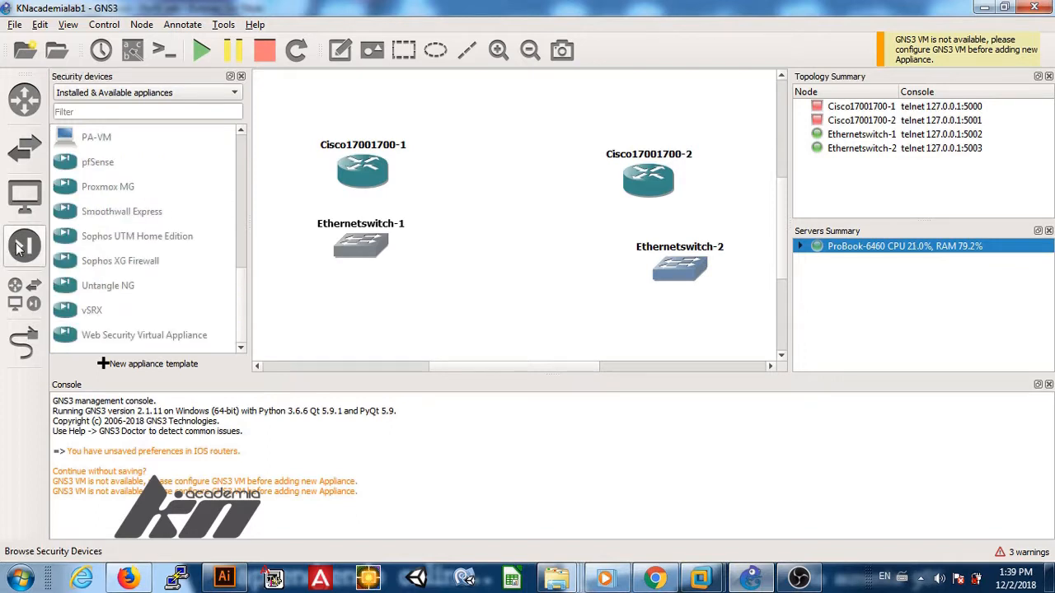
pyautogui.click(18, 290)
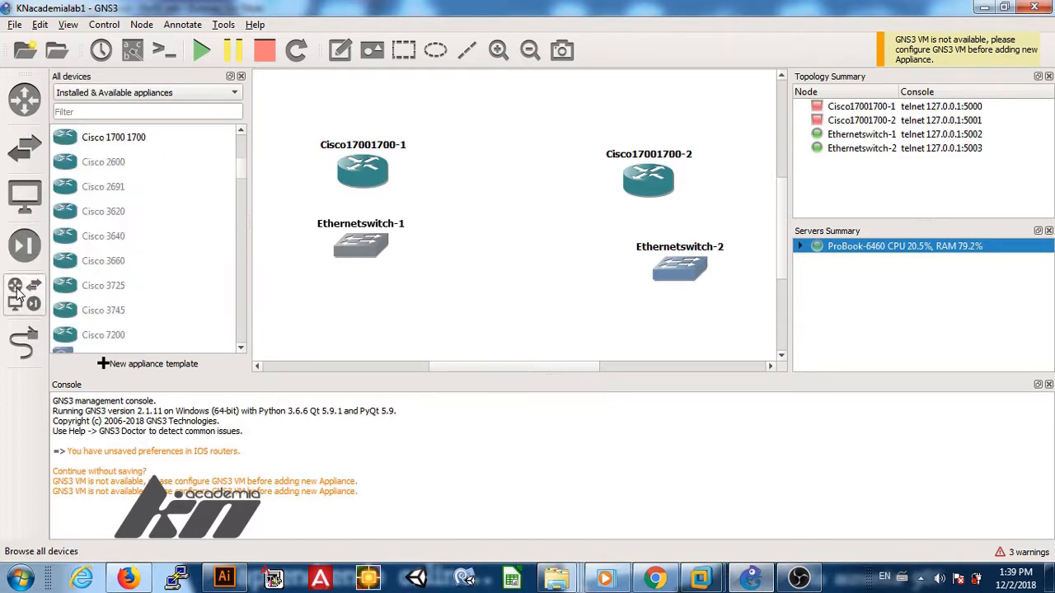
pyautogui.click(234, 317)
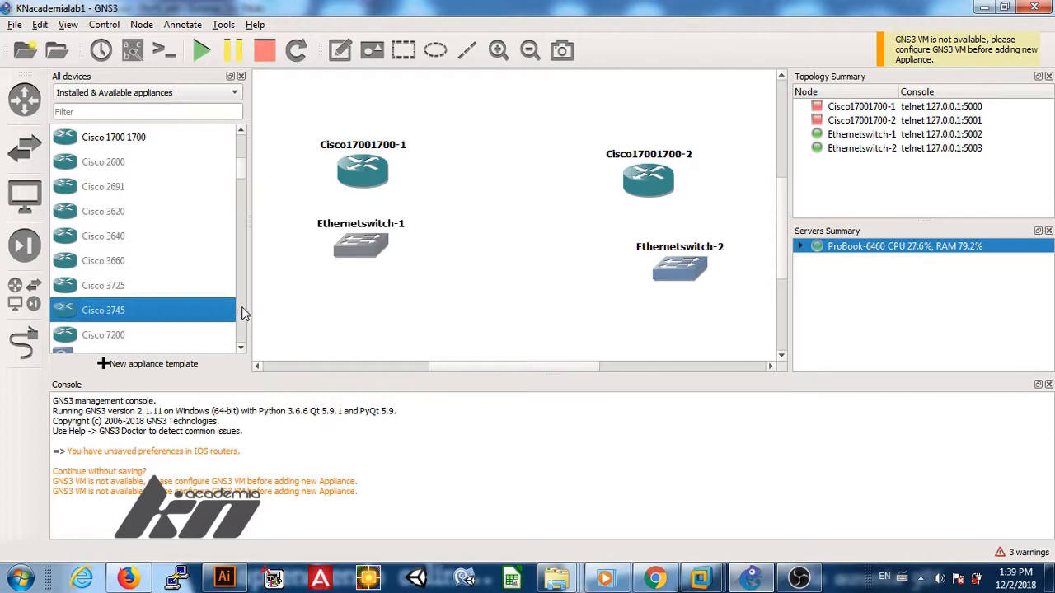
pyautogui.doubleClick(234, 173)
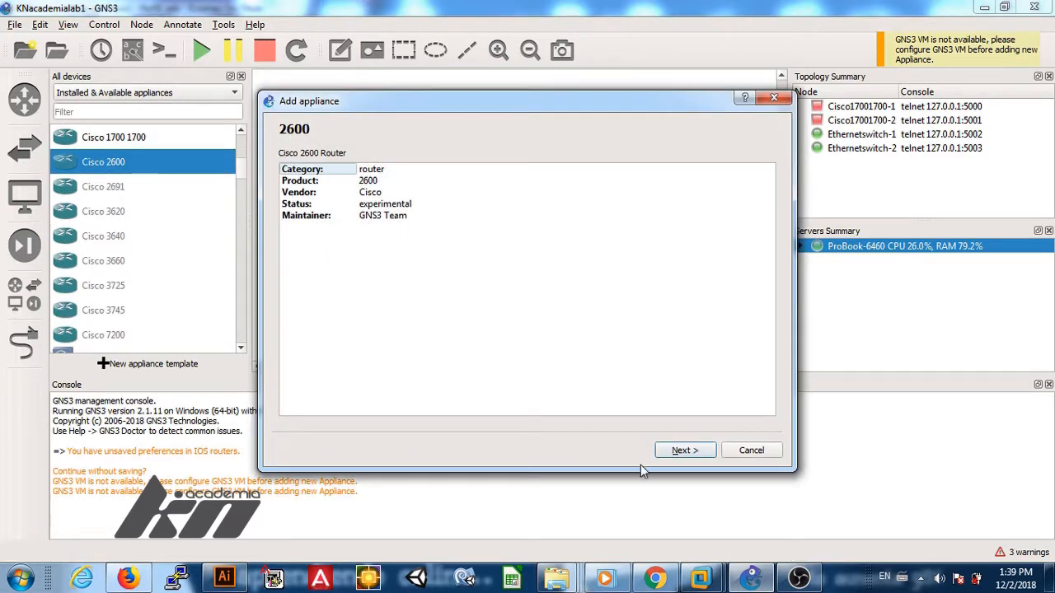
pyautogui.click(750, 451)
pyautogui.moveTo(241, 179); pyautogui.dragTo(240, 216)
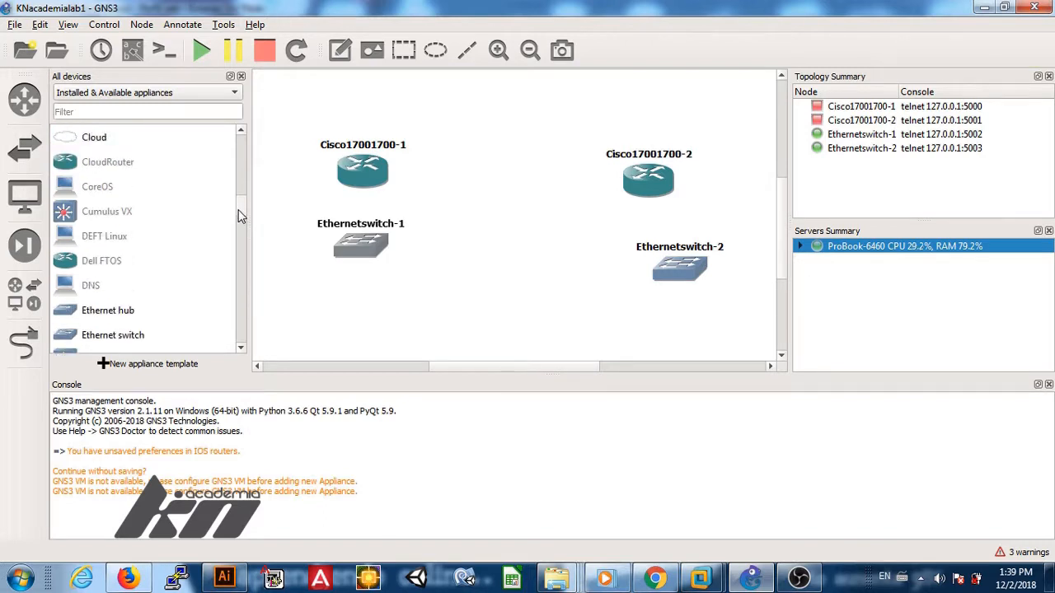
# Step: Place Cloud-1 at the top centre, between Cisco17001700-1 and Cisco17001700-2
pyautogui.click(101, 137)
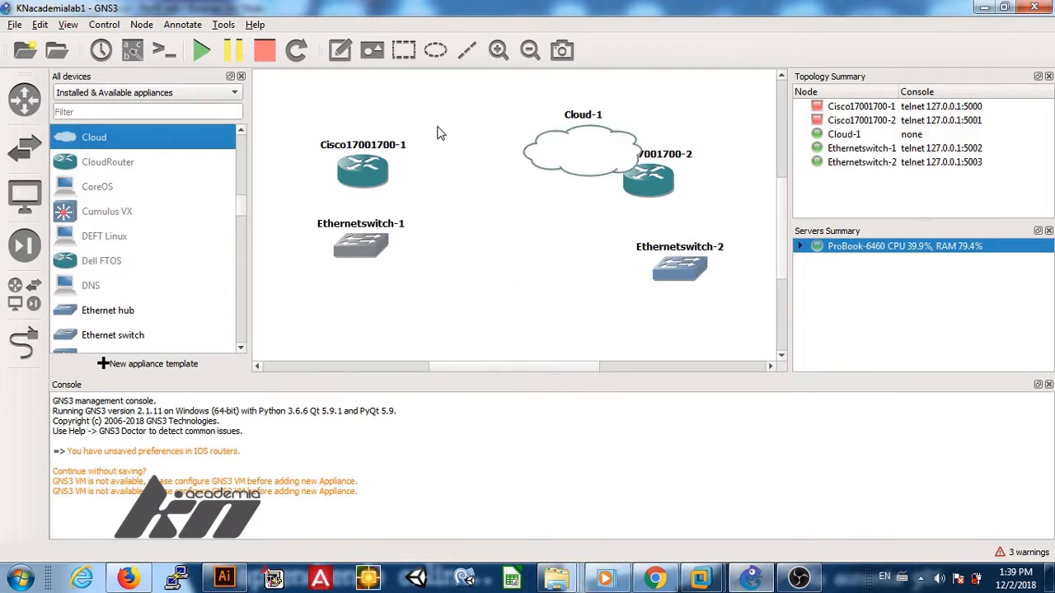
pyautogui.moveTo(581, 164); pyautogui.dragTo(498, 136)
pyautogui.click(495, 210)
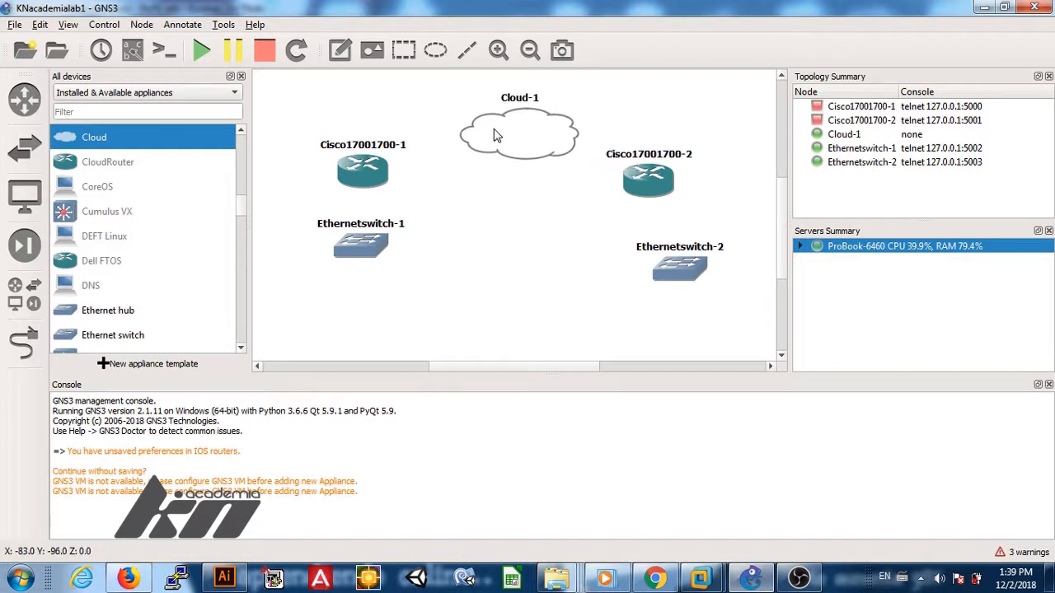
pyautogui.click(485, 191)
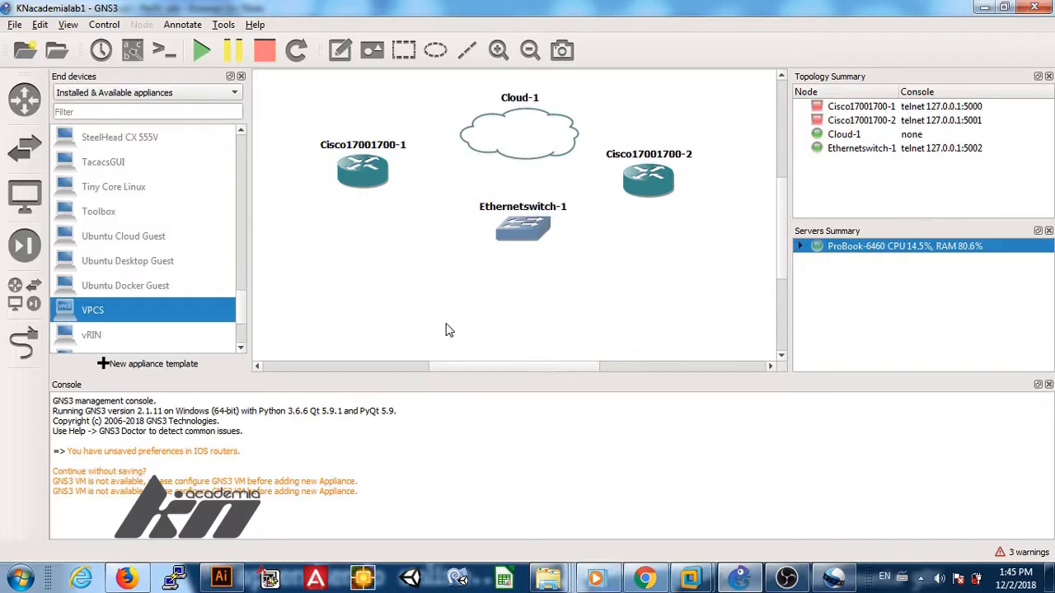
# Step: Centre Ethernetswitch-1 and add VPCS hosts PC-1 at lower left and PC-2 at lower right
pyautogui.moveTo(525, 221); pyautogui.dragTo(493, 236)
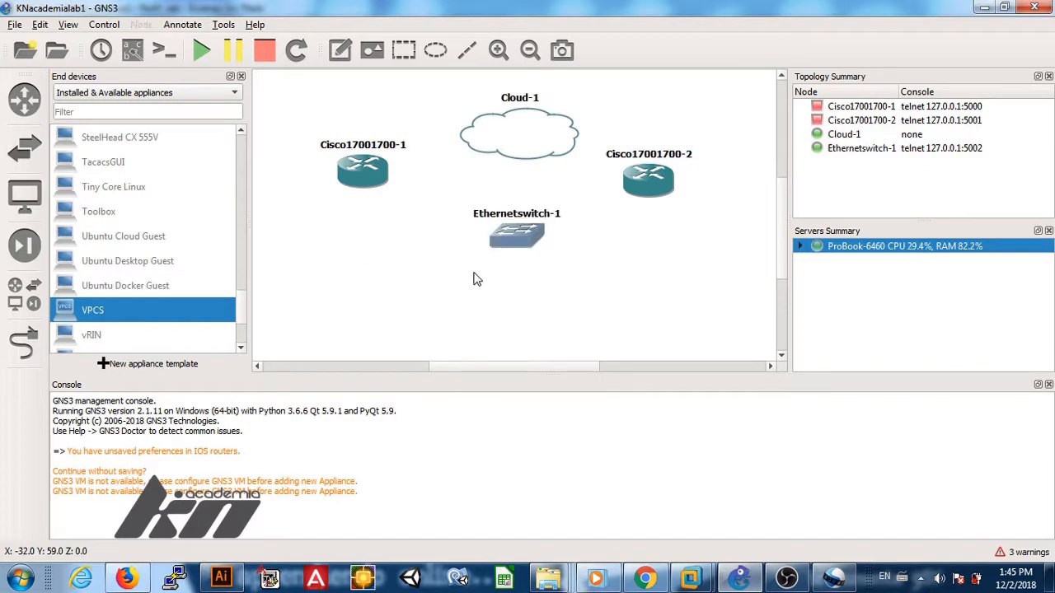
pyautogui.moveTo(96, 309); pyautogui.dragTo(368, 281)
pyautogui.moveTo(96, 309); pyautogui.dragTo(645, 303)
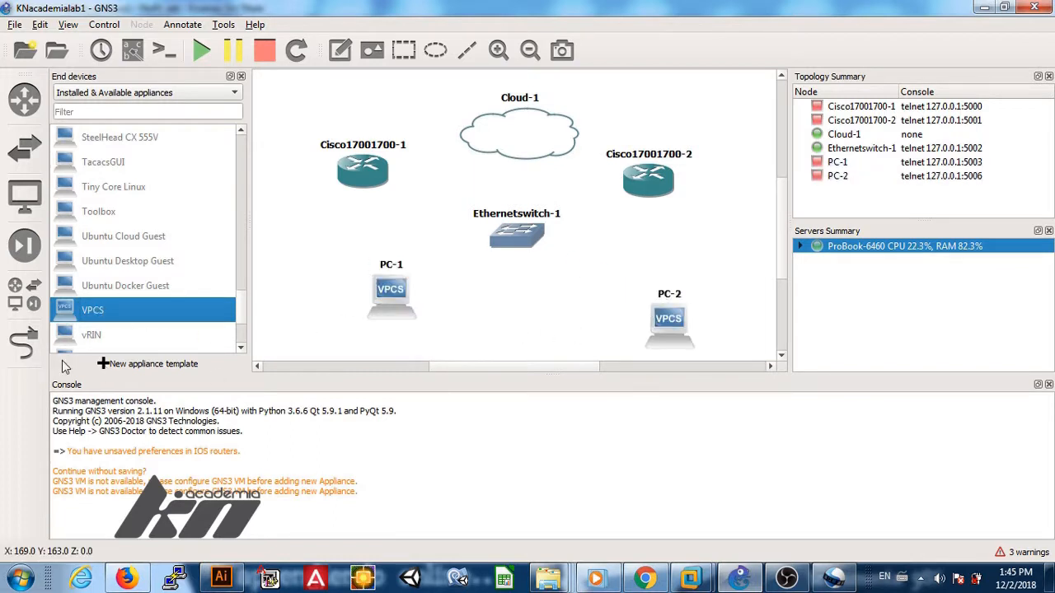
pyautogui.click(24, 342)
# Step: Cable PC-1 and PC-2 Ethernet0 to Ethernetswitch-1 ports Ethernet0 and Ethernet1
pyautogui.click(379, 303)
pyautogui.click(408, 313)
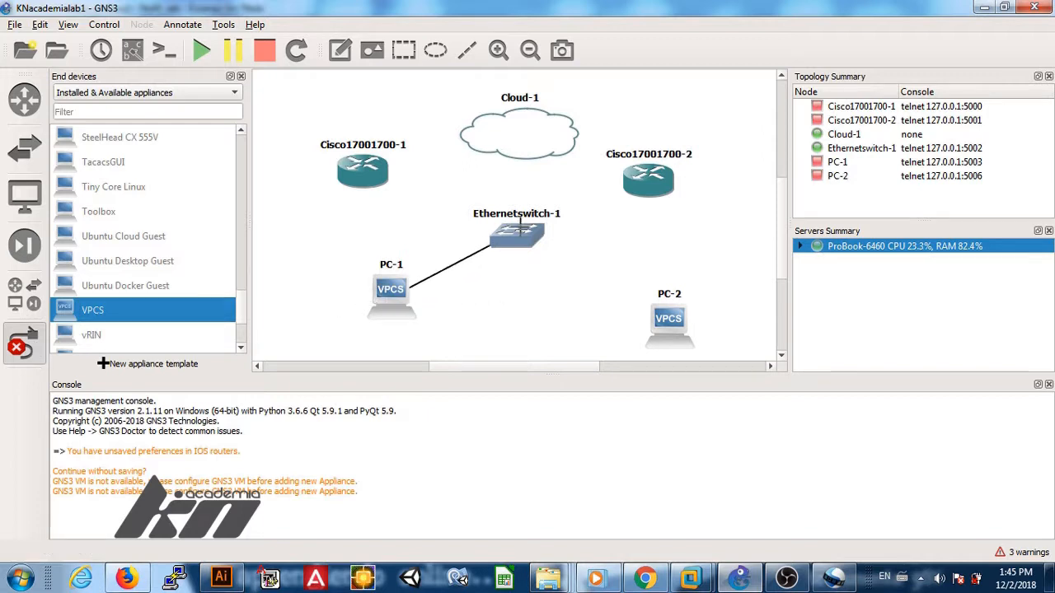
pyautogui.click(518, 236)
pyautogui.click(557, 246)
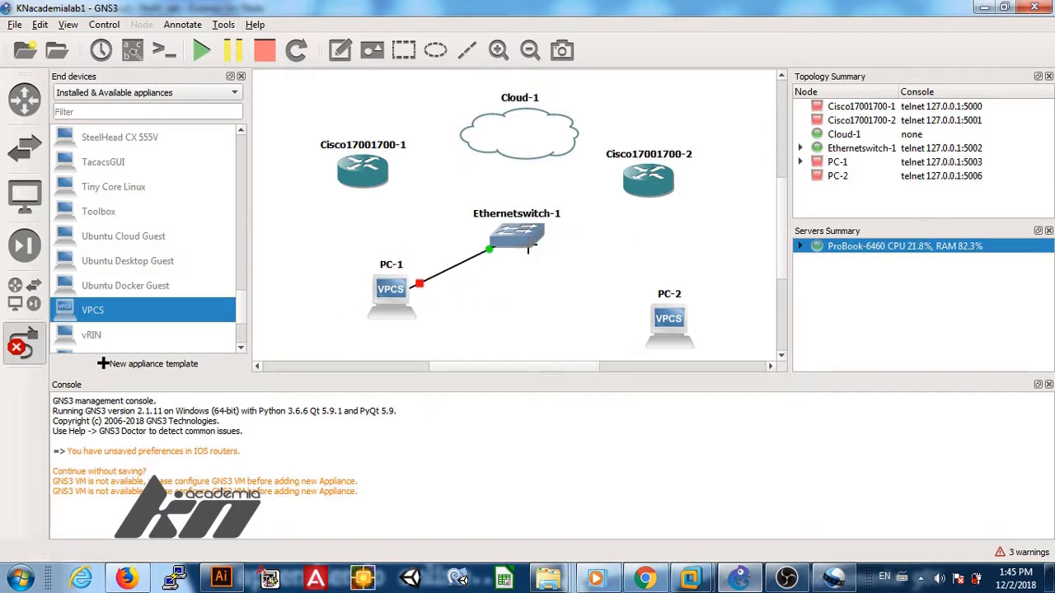
pyautogui.click(667, 326)
pyautogui.click(672, 331)
pyautogui.click(536, 244)
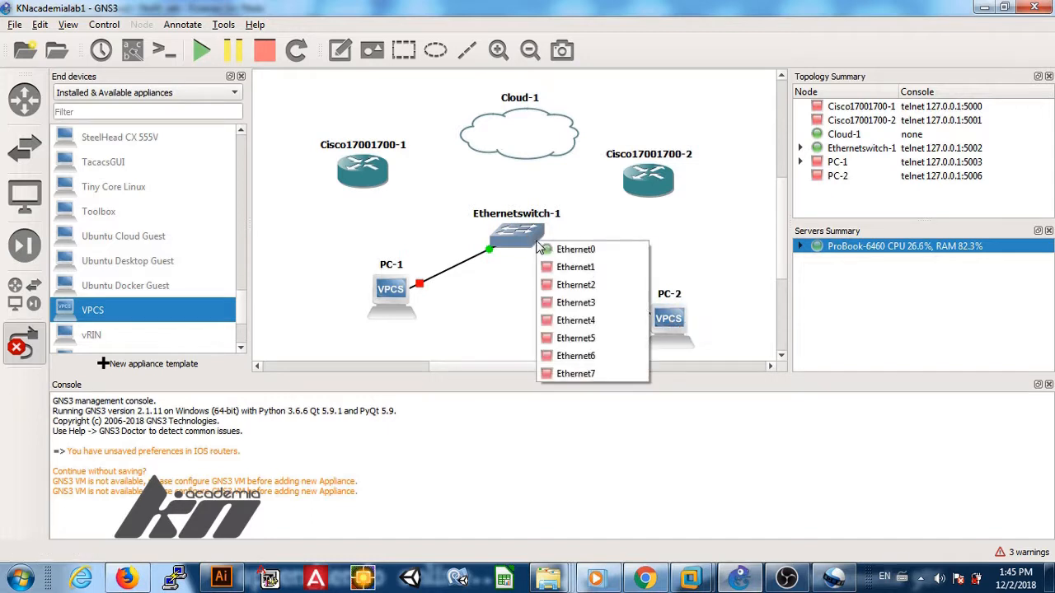
pyautogui.click(544, 262)
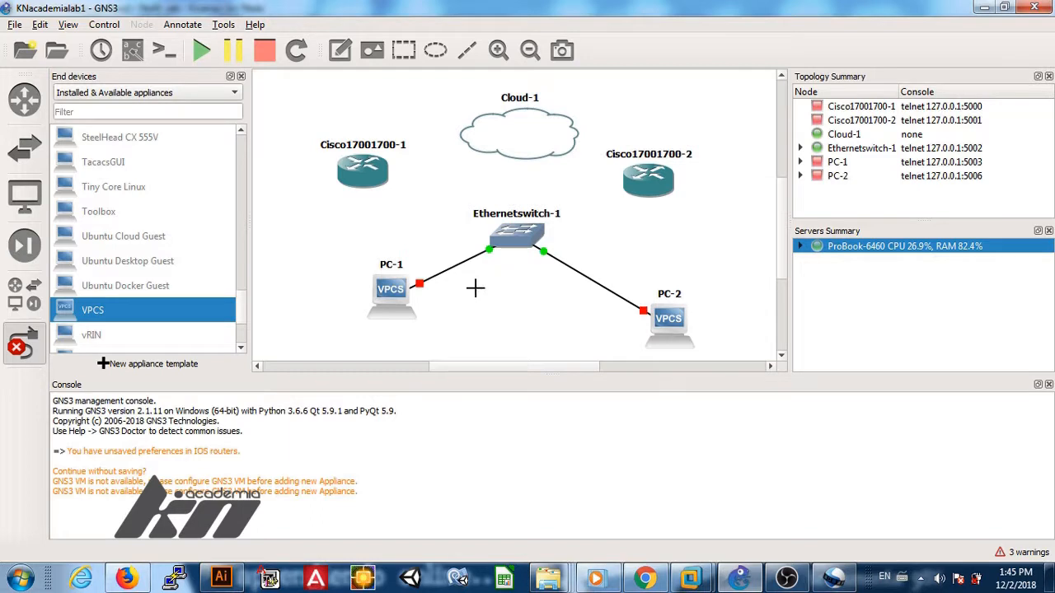
# Step: Cable both routers' FastEthernet0/0 to switch ports Ethernet2 and Ethernet3
pyautogui.click(378, 176)
pyautogui.click(404, 183)
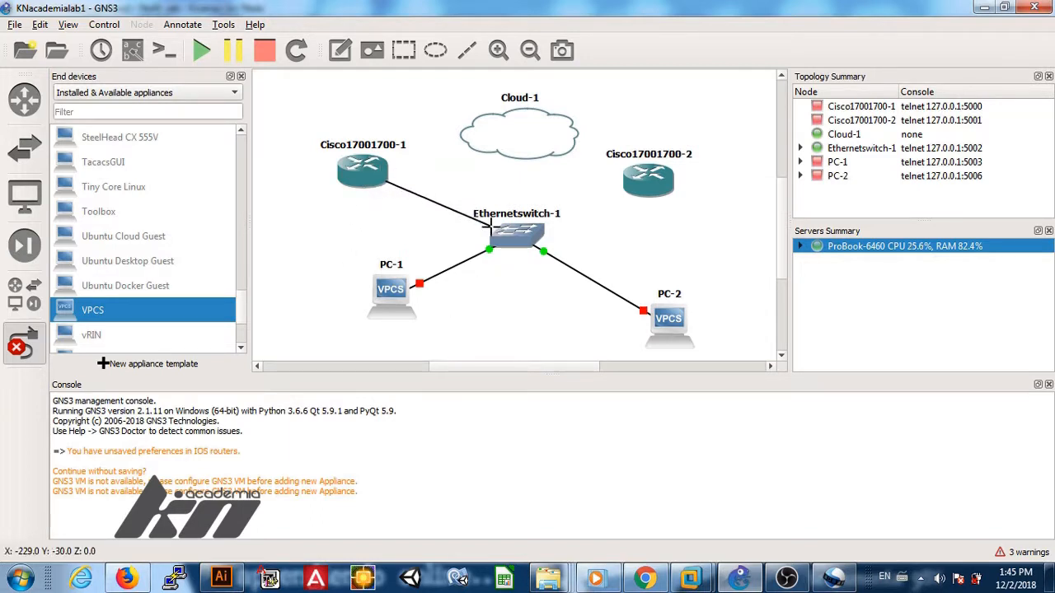
pyautogui.click(514, 238)
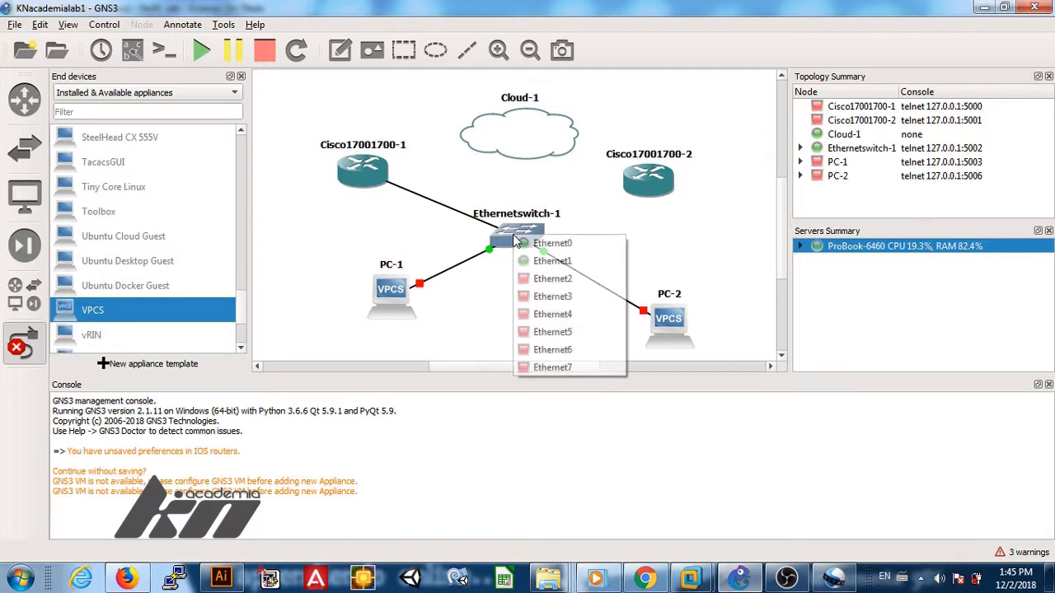
pyautogui.click(527, 279)
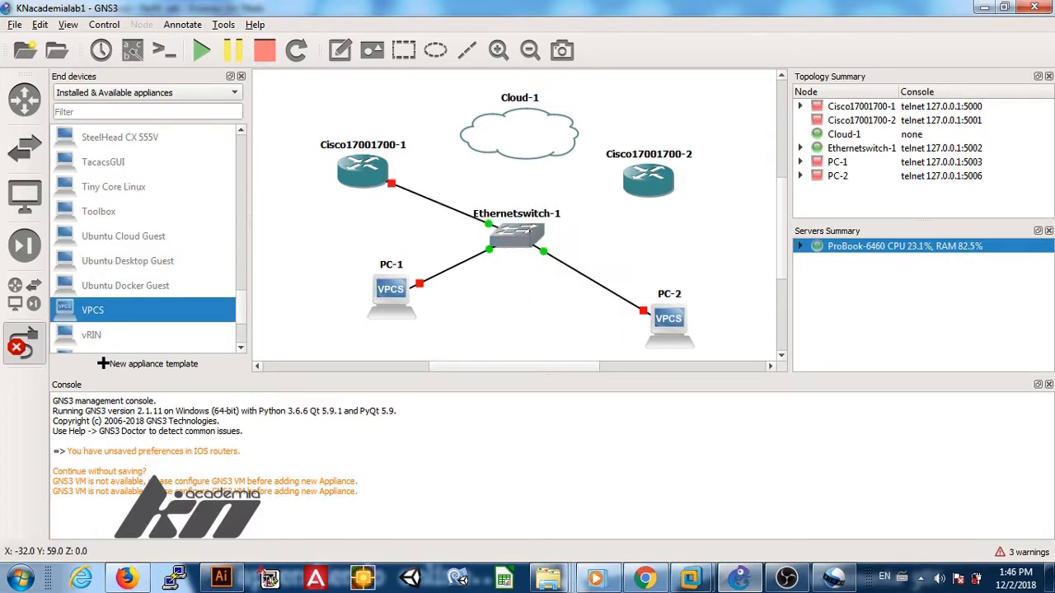
pyautogui.click(640, 182)
pyautogui.click(650, 190)
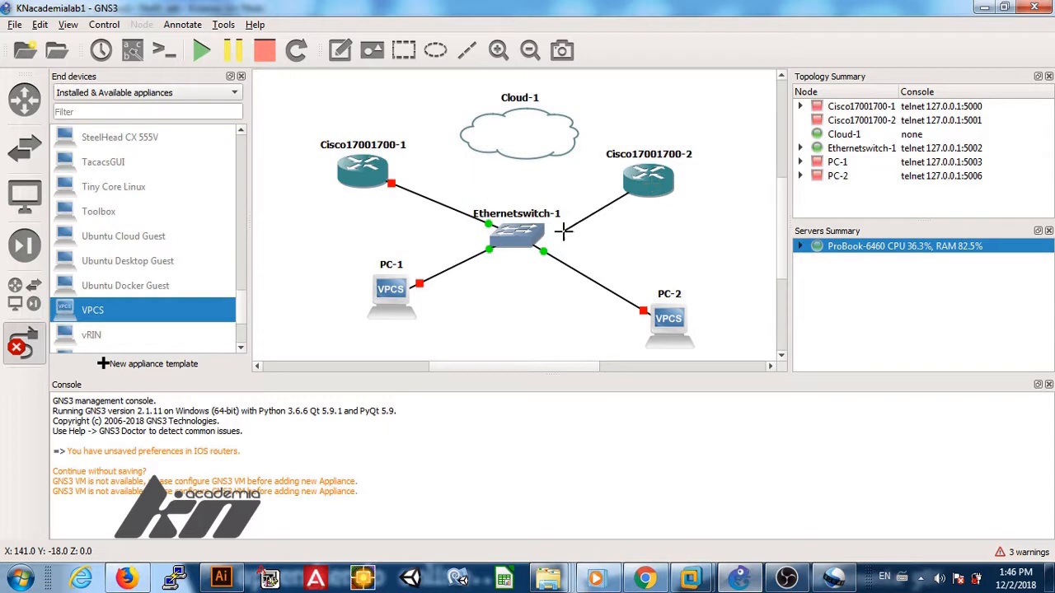
pyautogui.click(529, 233)
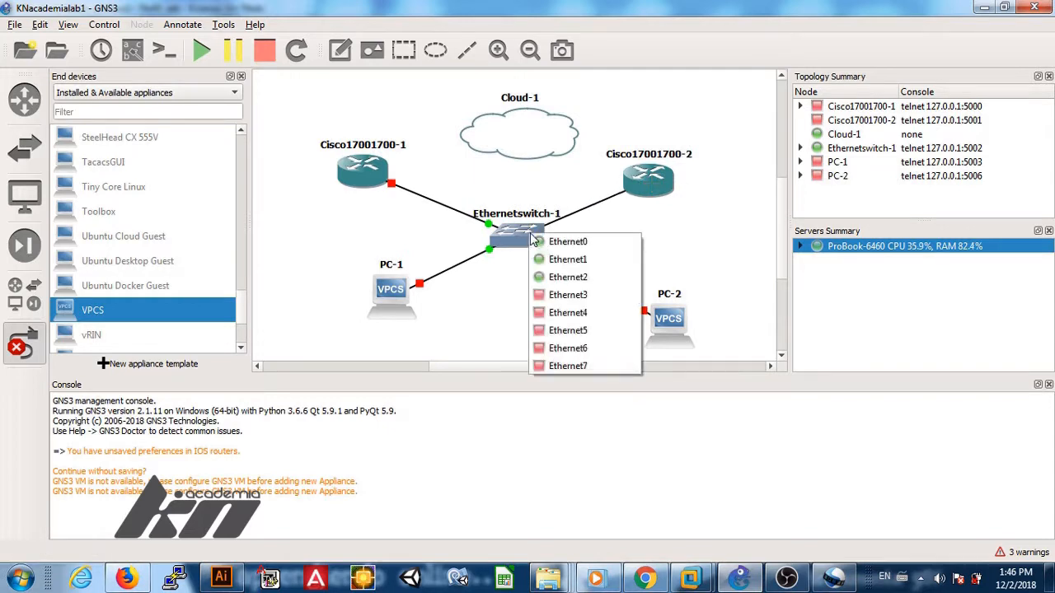
pyautogui.click(560, 294)
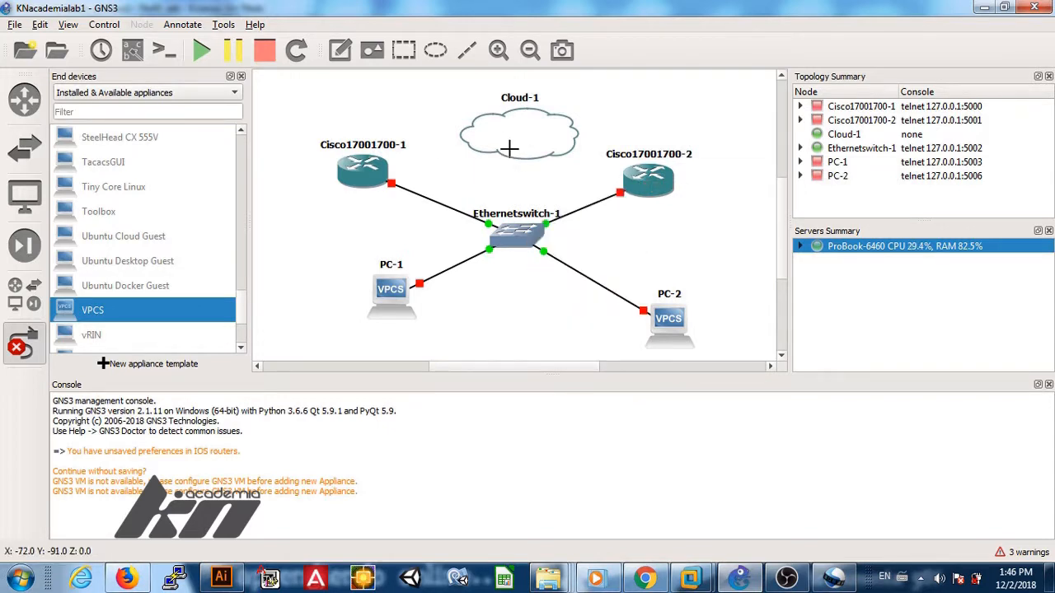
# Step: Cable Cloud-1's Conexión de red inalámbrica connection to switch port Ethernet4
pyautogui.click(372, 167)
pyautogui.click(502, 134)
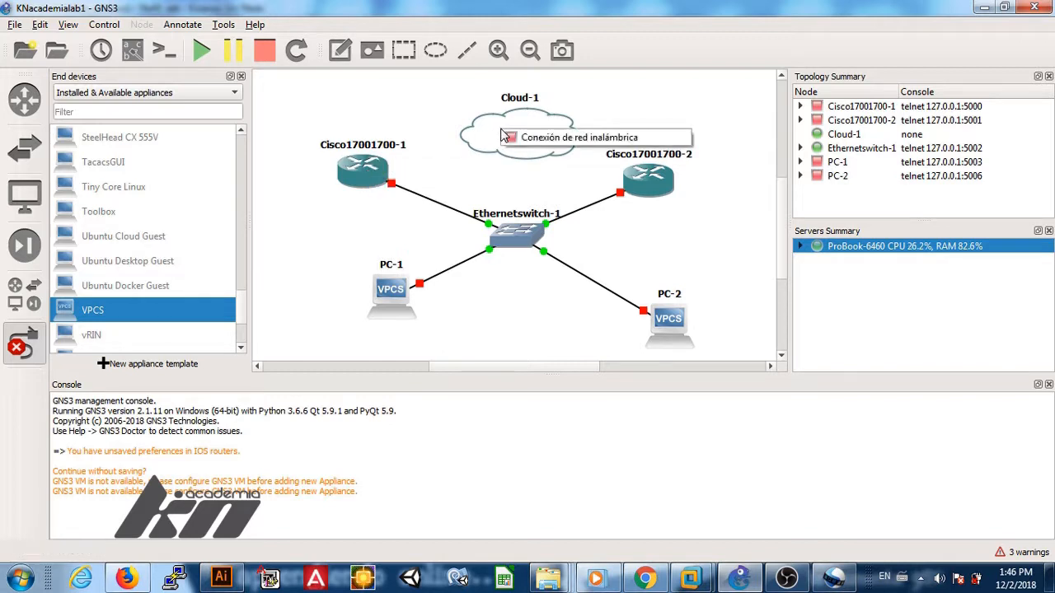
pyautogui.click(505, 137)
pyautogui.click(641, 183)
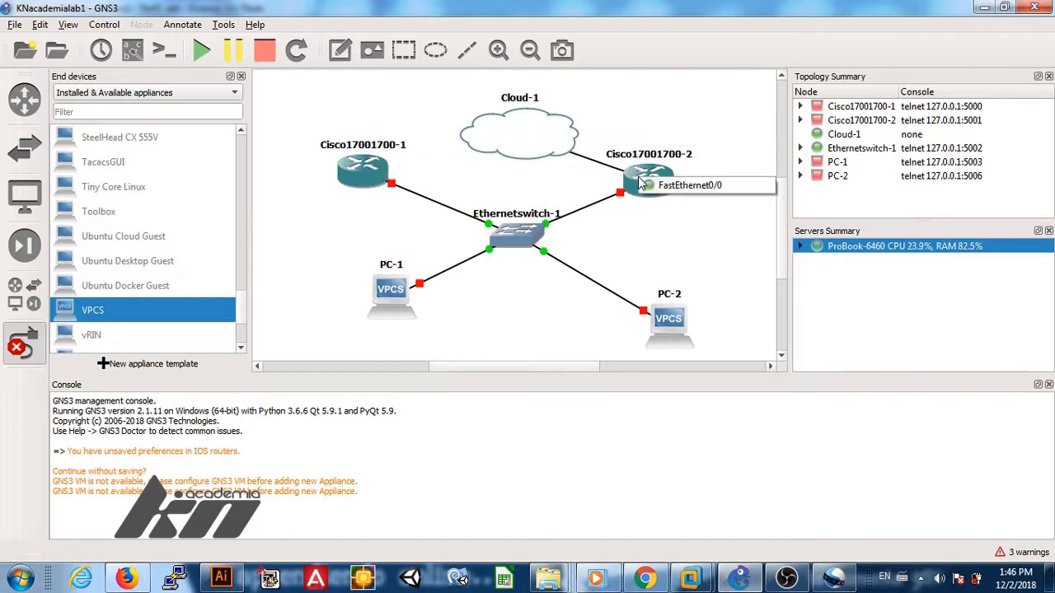
pyautogui.click(670, 139)
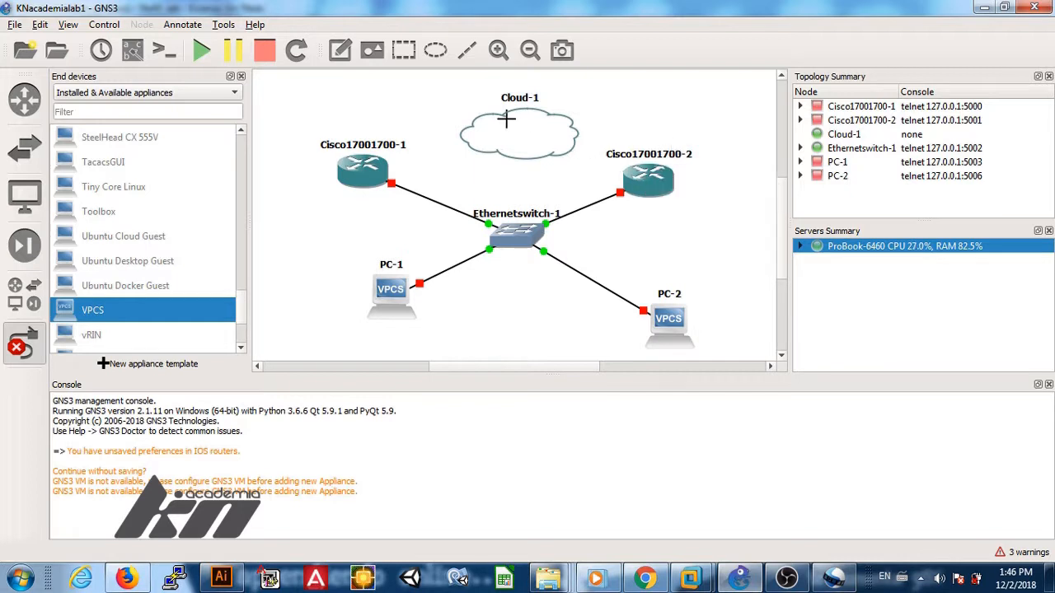
pyautogui.click(521, 233)
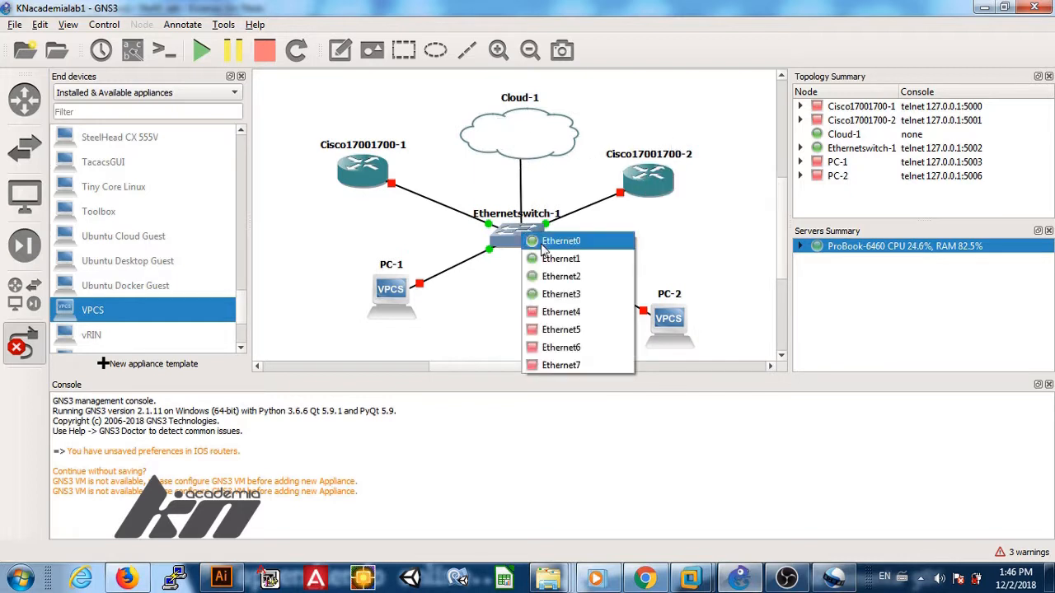
pyautogui.click(545, 316)
pyautogui.click(512, 157)
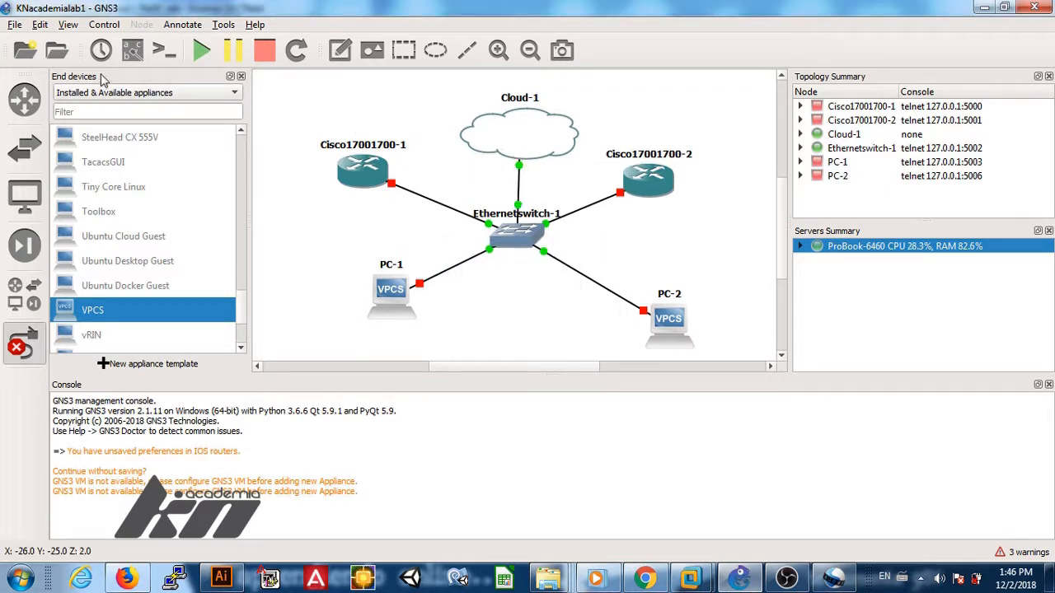
# Step: Attempt saving the project under a new name, dismiss the cannot-overwrite errors, and cancel
pyautogui.click(15, 25)
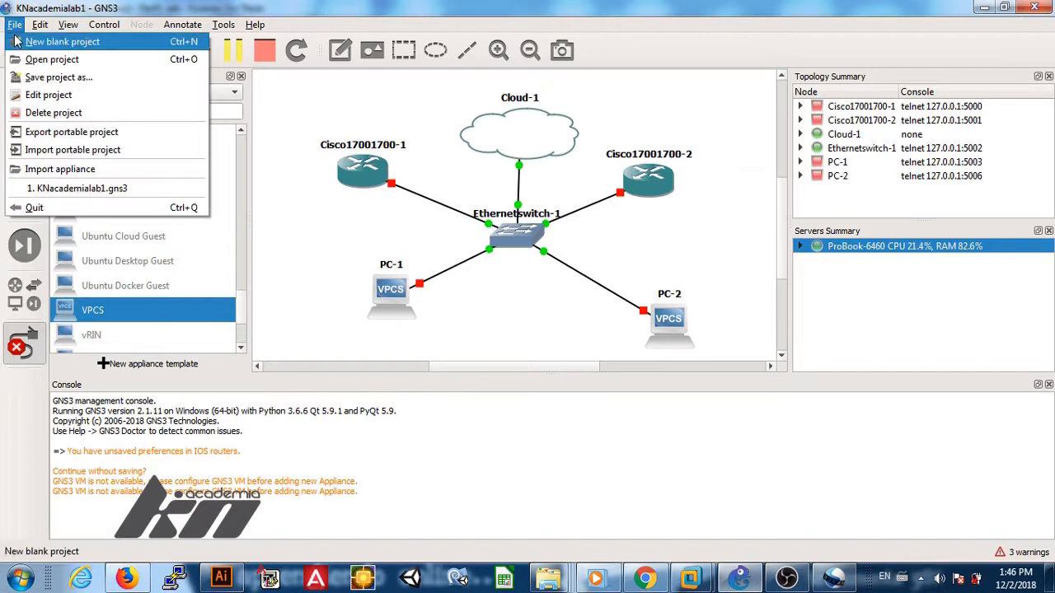
pyautogui.click(49, 77)
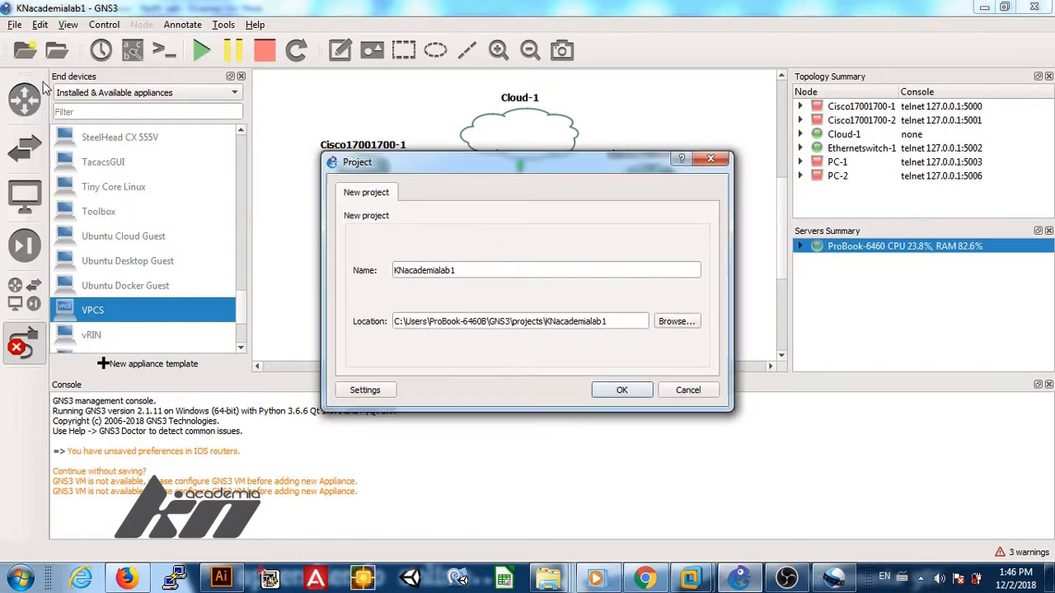
pyautogui.click(618, 389)
pyautogui.click(626, 306)
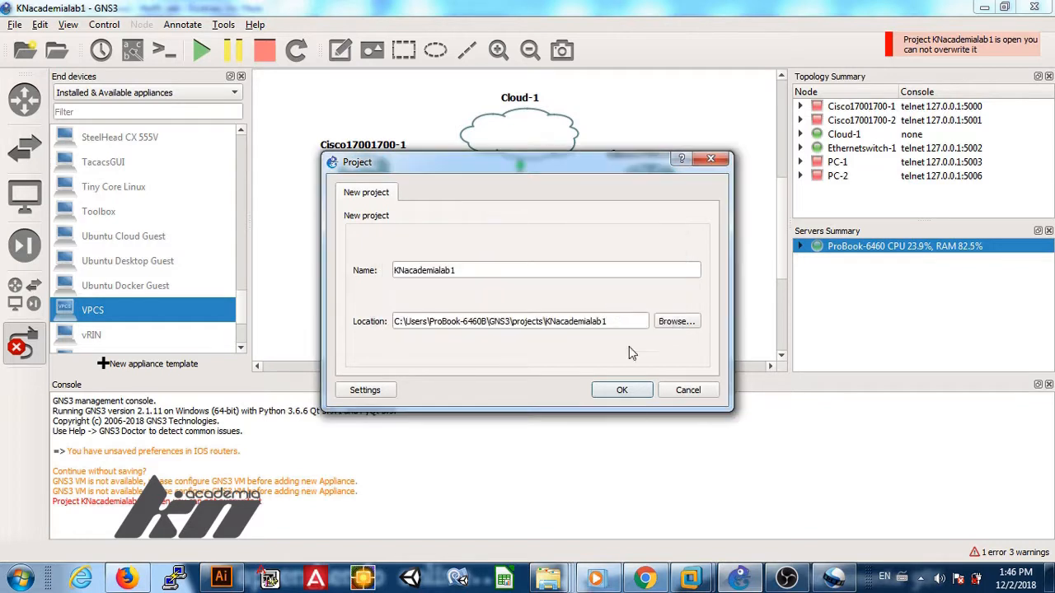
pyautogui.click(647, 396)
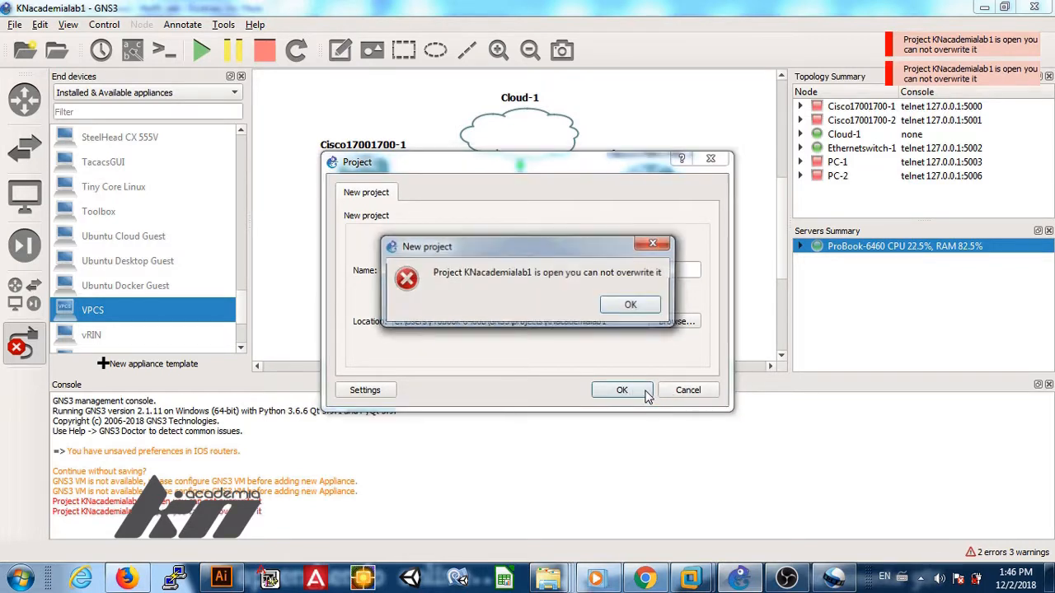
pyautogui.click(626, 306)
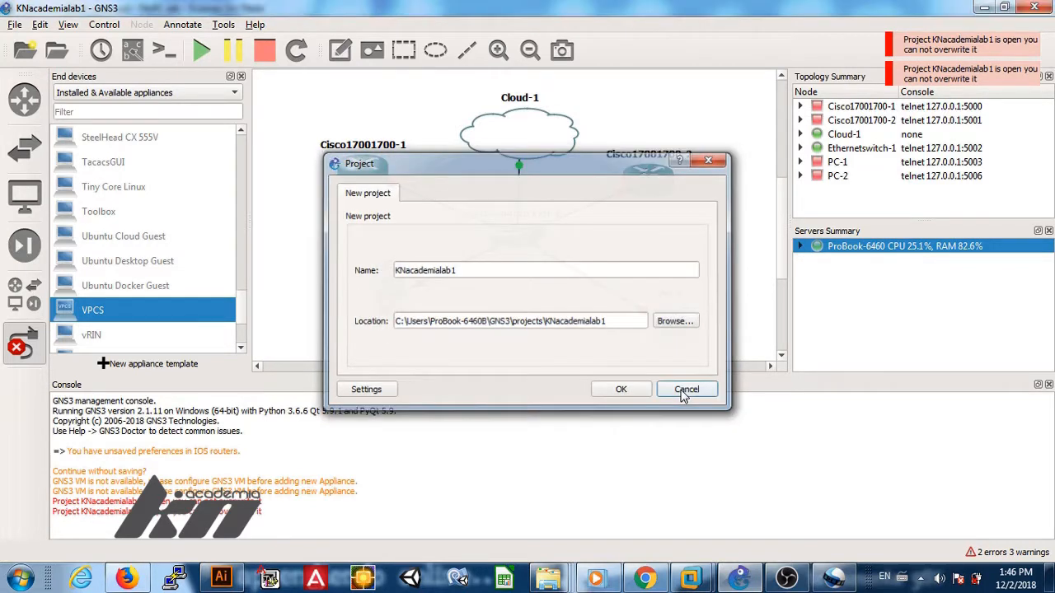
pyautogui.click(686, 390)
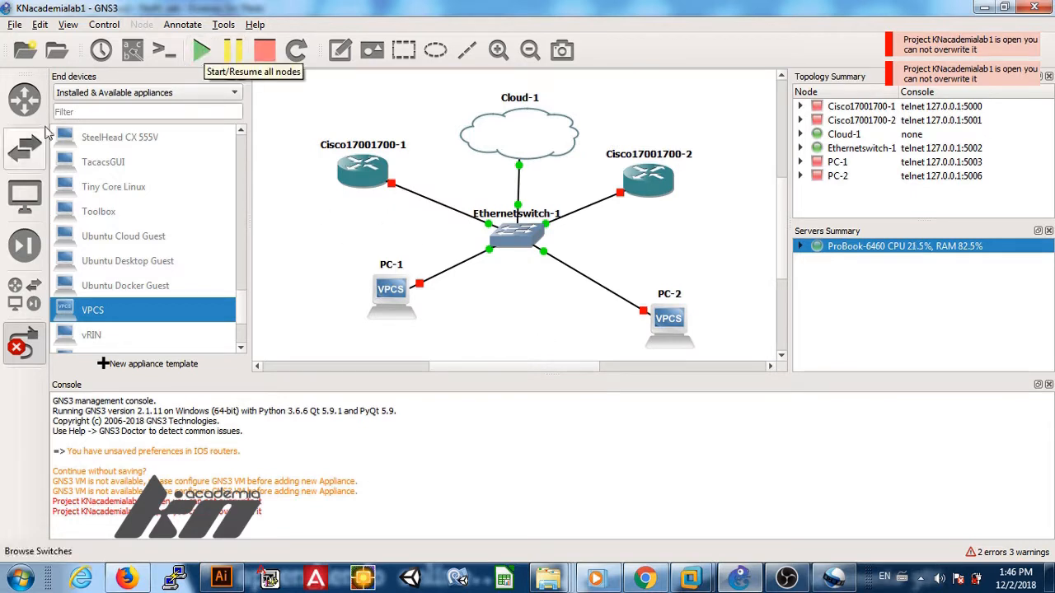
# Step: Leave link mode and start all nodes in the topology
pyautogui.click(24, 148)
pyautogui.click(28, 100)
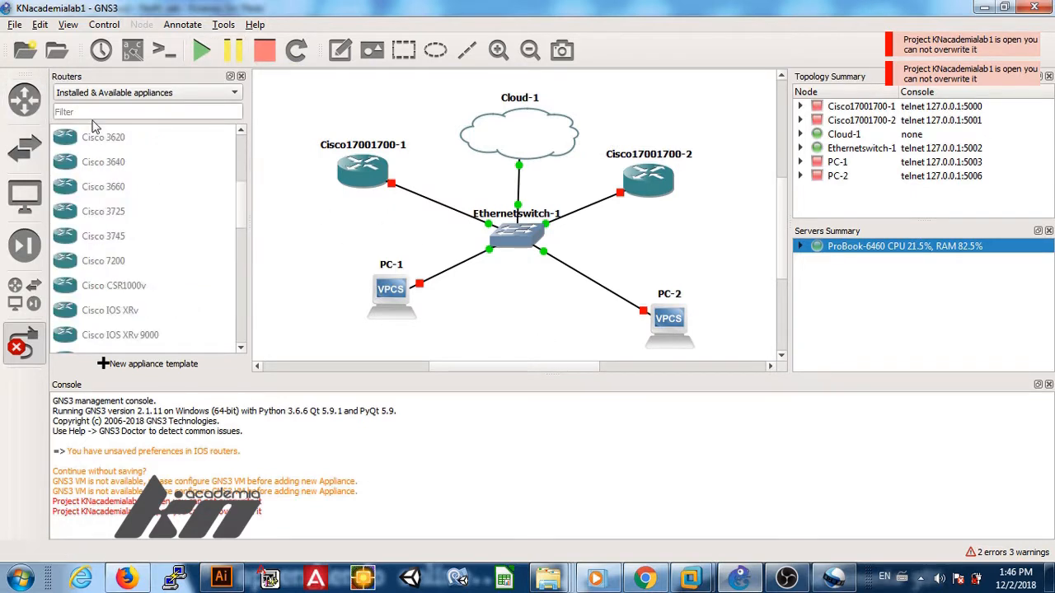
pyautogui.click(242, 144)
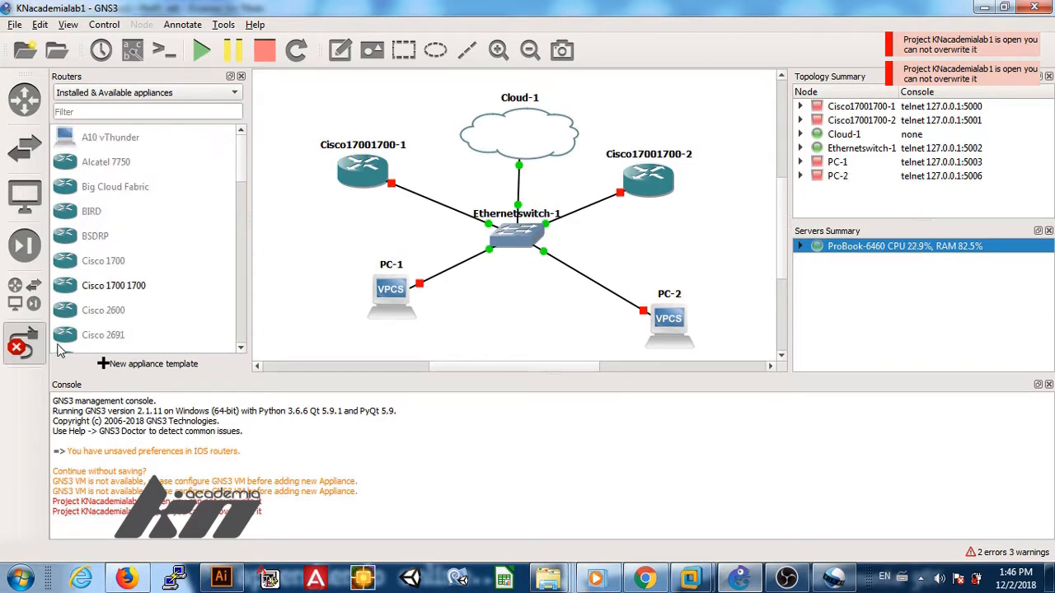
pyautogui.click(25, 345)
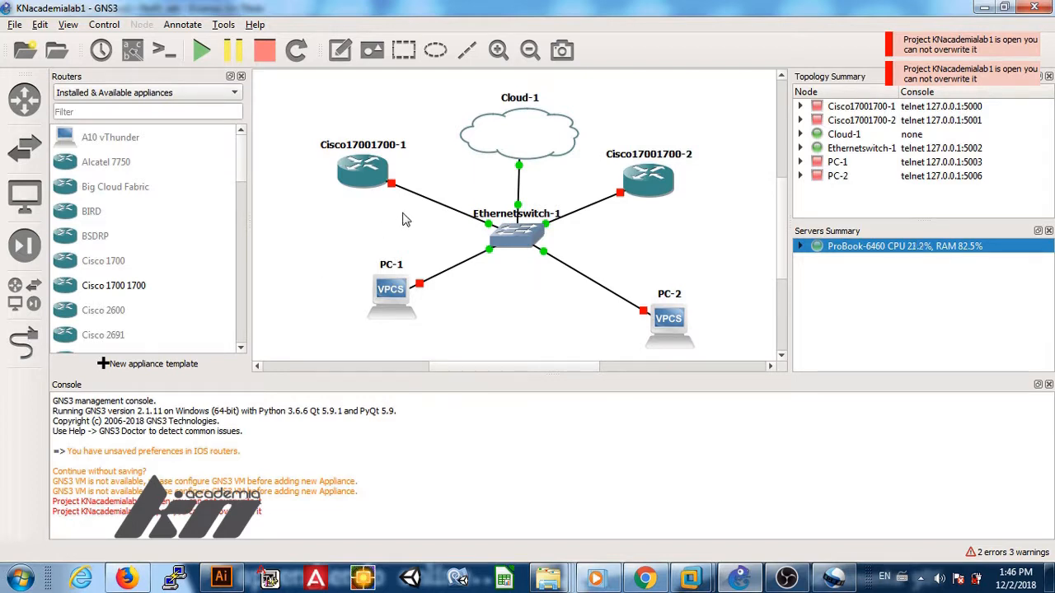
pyautogui.click(202, 51)
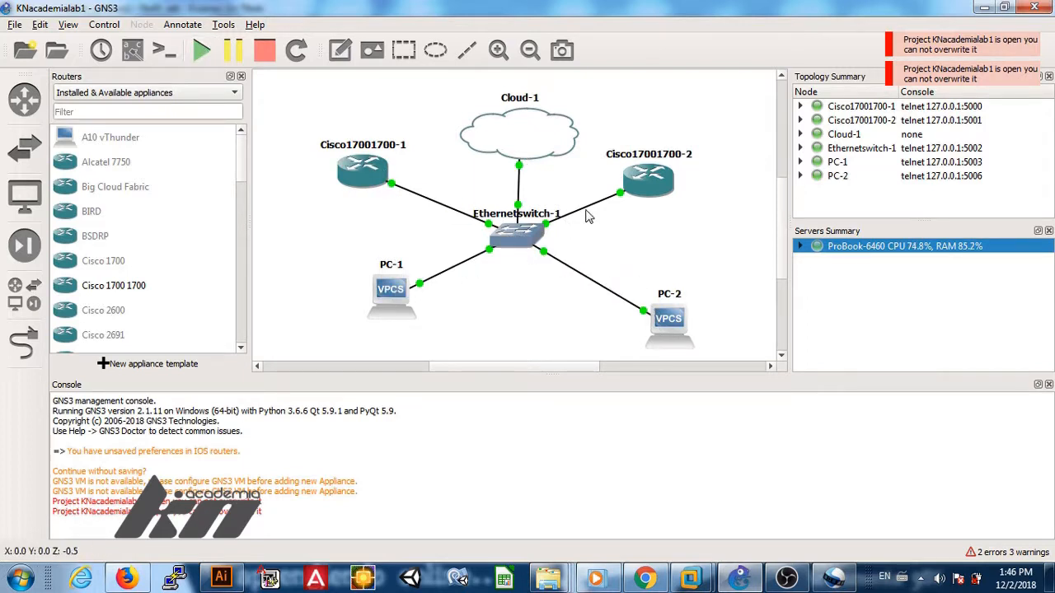
# Step: Check all six node entries in the Topology Summary, then connect consoles to all nodes
pyautogui.click(875, 108)
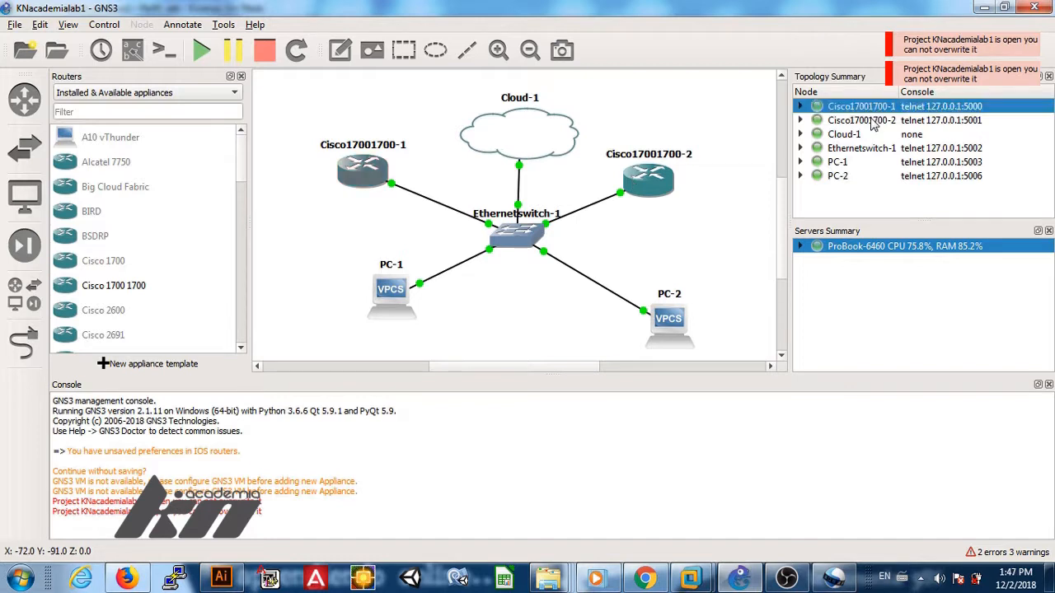
pyautogui.click(873, 121)
pyautogui.click(871, 136)
pyautogui.click(870, 148)
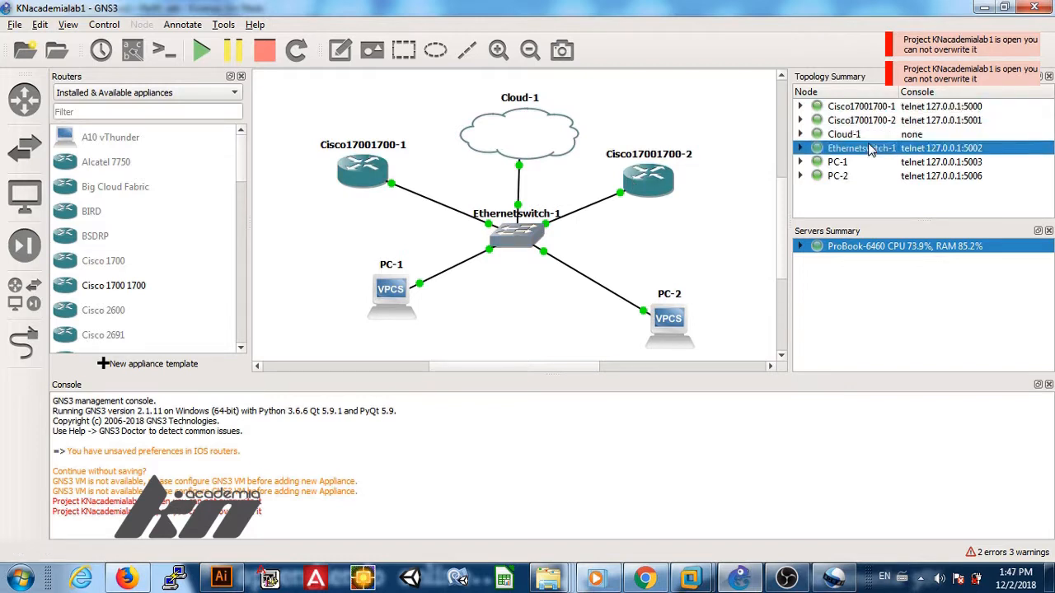
pyautogui.click(872, 163)
pyautogui.click(867, 178)
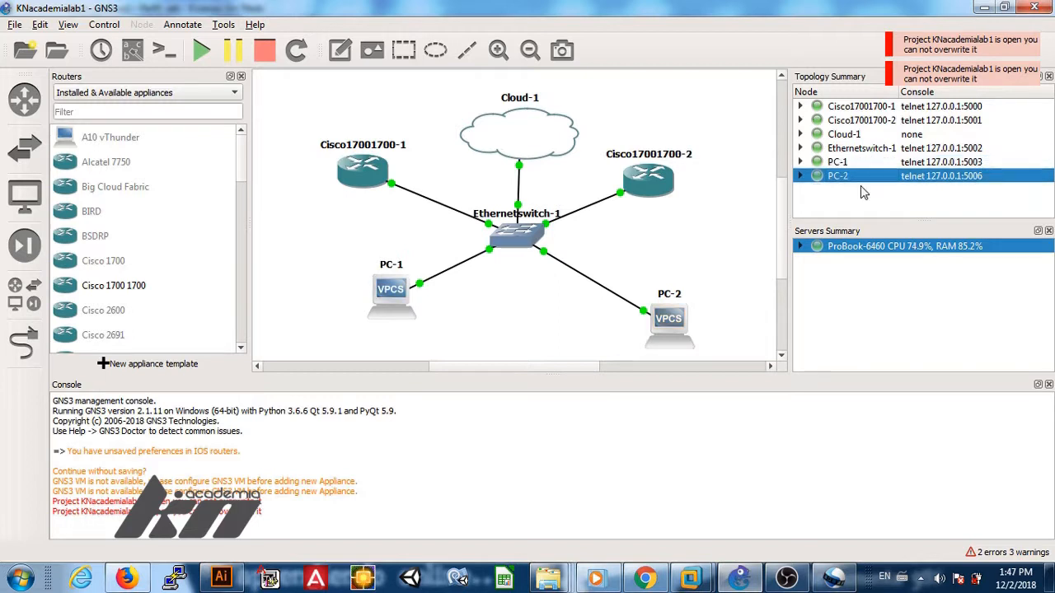
pyautogui.click(800, 176)
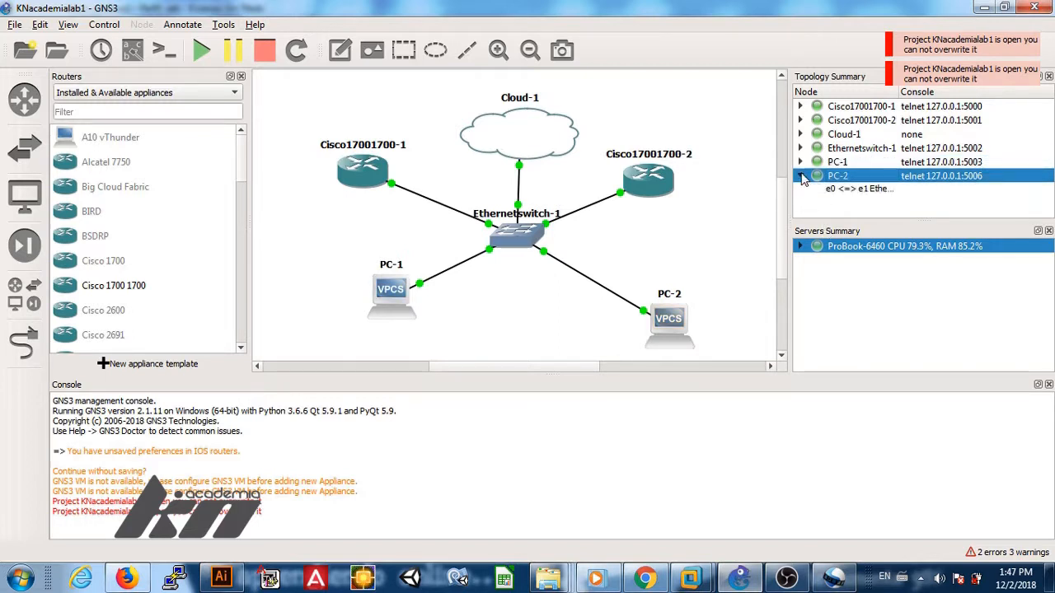
pyautogui.click(800, 177)
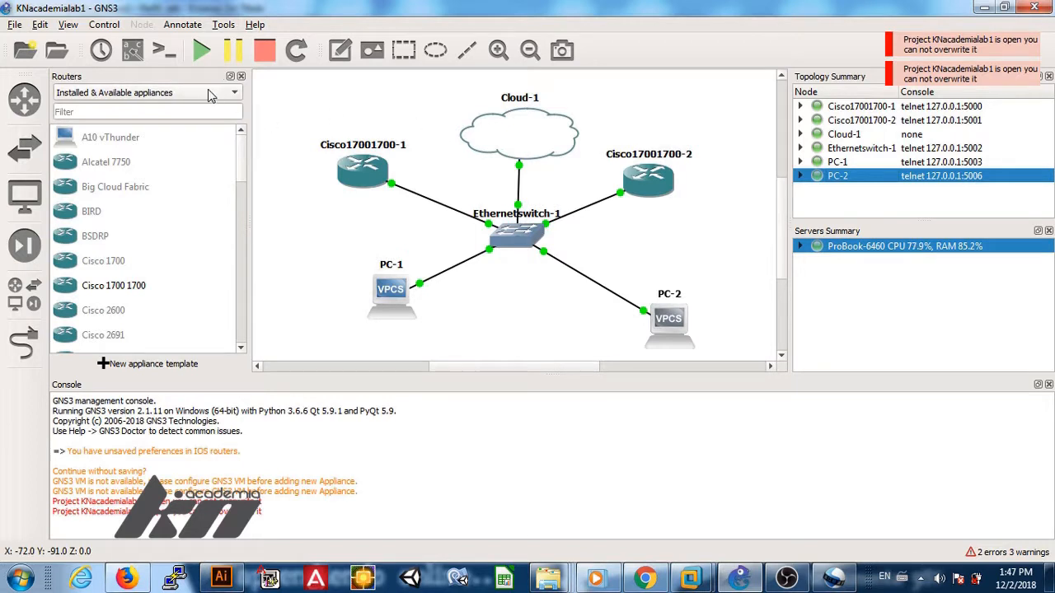
pyautogui.click(169, 54)
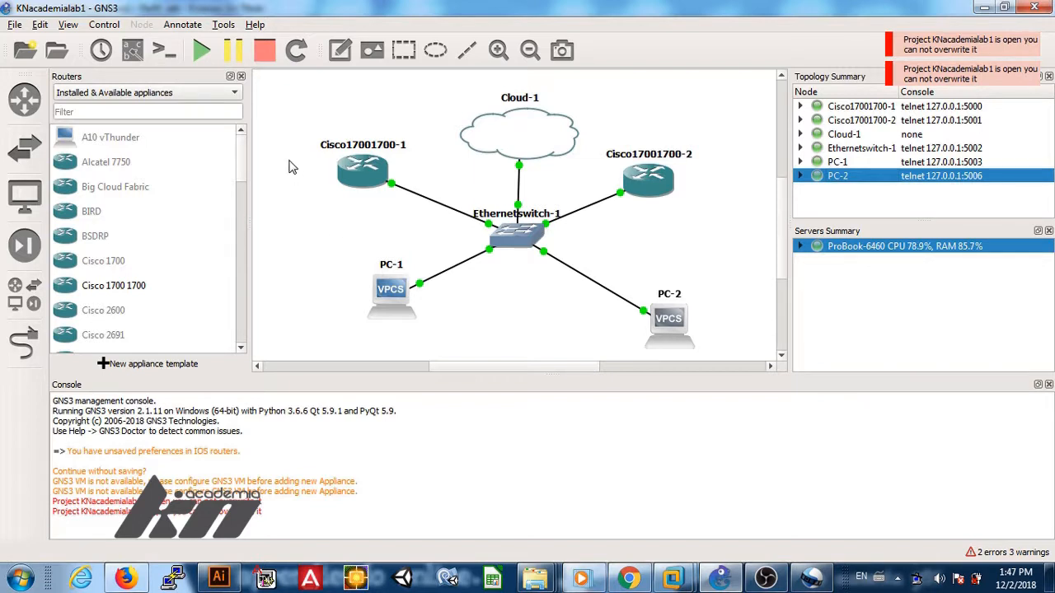
# Step: Open consoles for all nodes and bring the Solar-PuTTY sessions window to the front
pyautogui.click(163, 52)
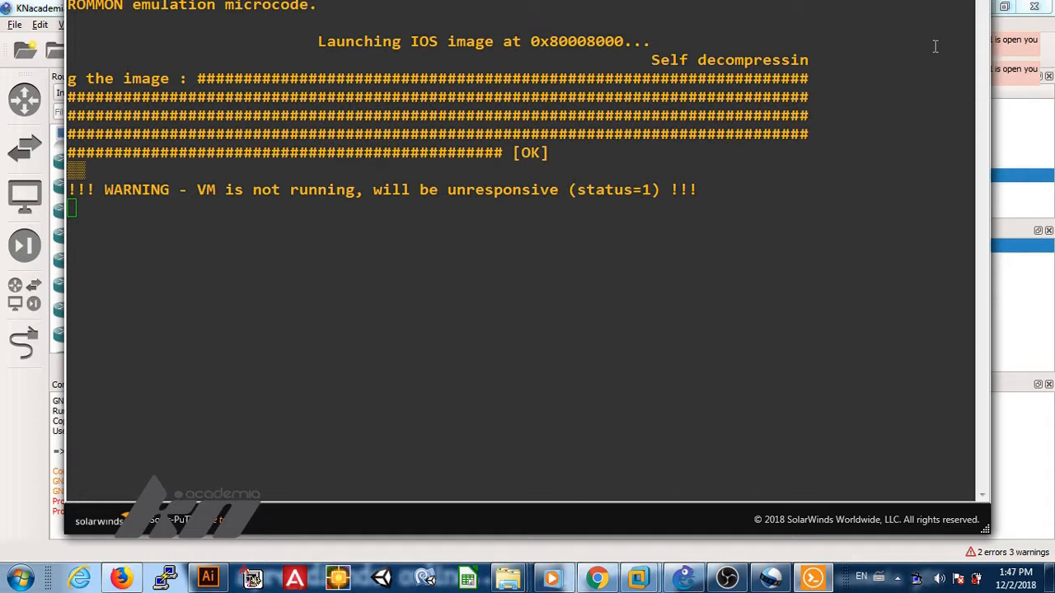
pyautogui.click(760, 4)
pyautogui.moveTo(760, 4); pyautogui.dragTo(770, 67)
pyautogui.rightClick(829, 583)
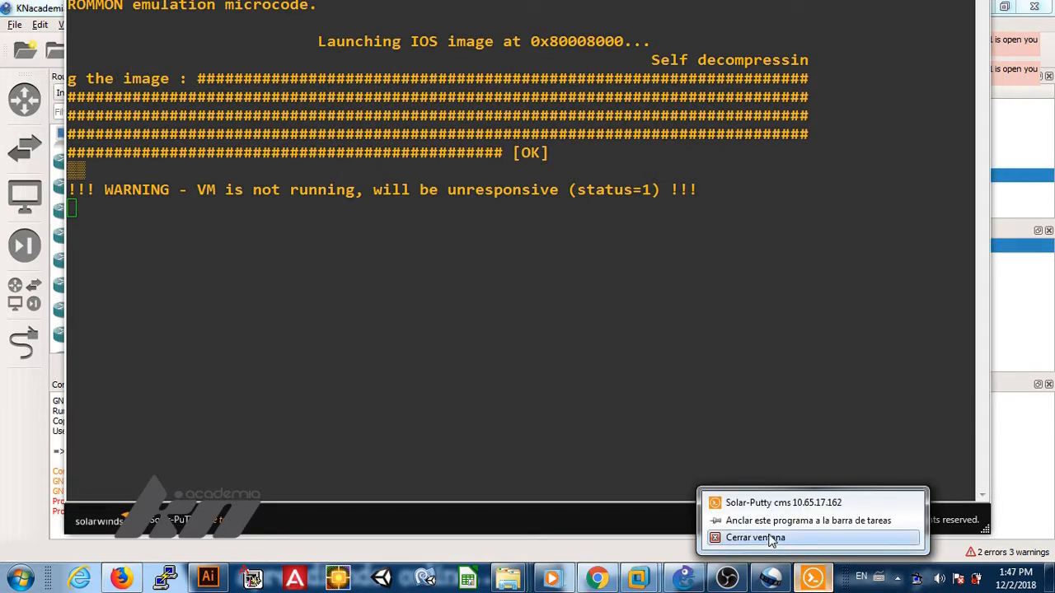
pyautogui.click(778, 501)
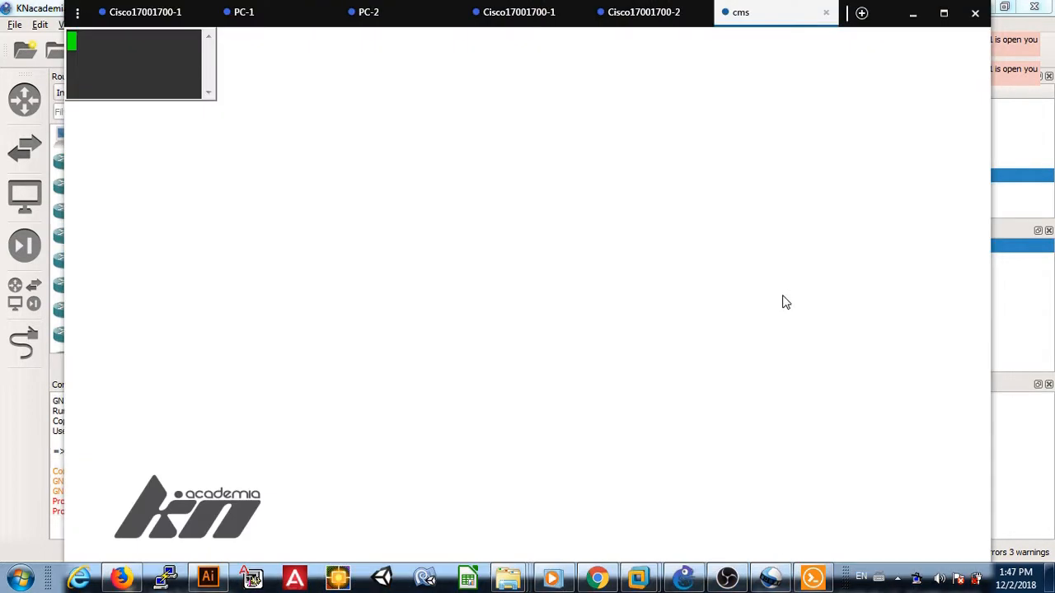
# Step: Switch to the PC-1 console tab and get a fresh VPCS prompt
pyautogui.click(267, 18)
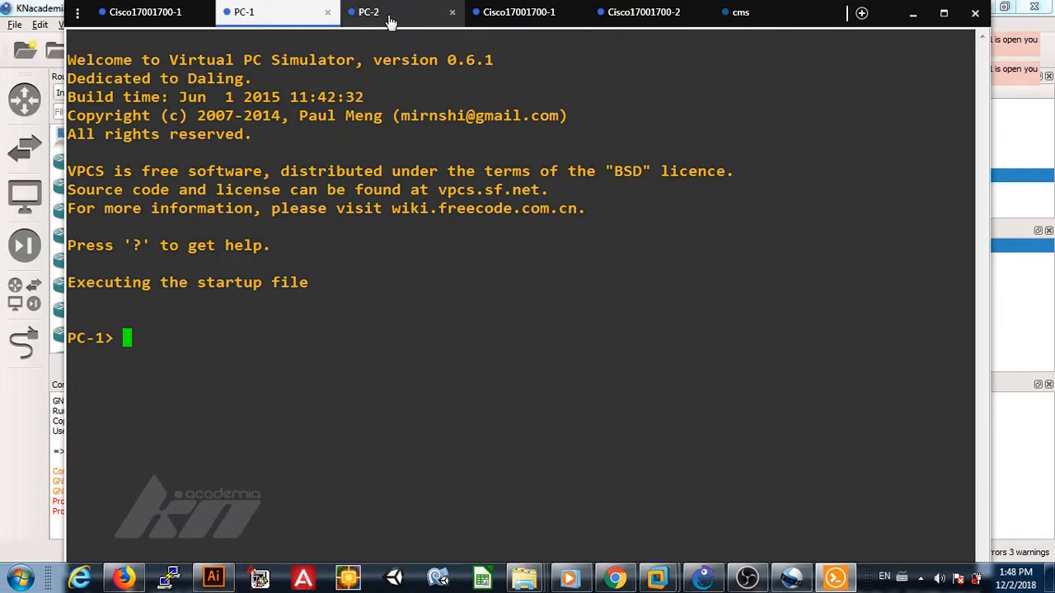
pyautogui.click(145, 15)
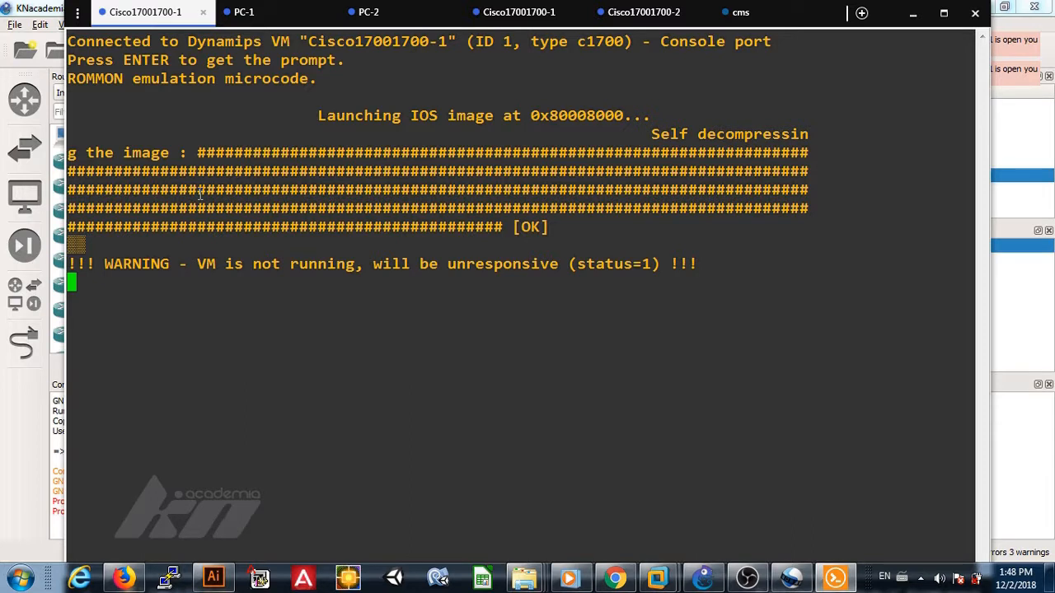
pyautogui.click(278, 16)
pyautogui.moveTo(231, 231); pyautogui.dragTo(230, 239)
pyautogui.press('Return')
pyautogui.press('Return')
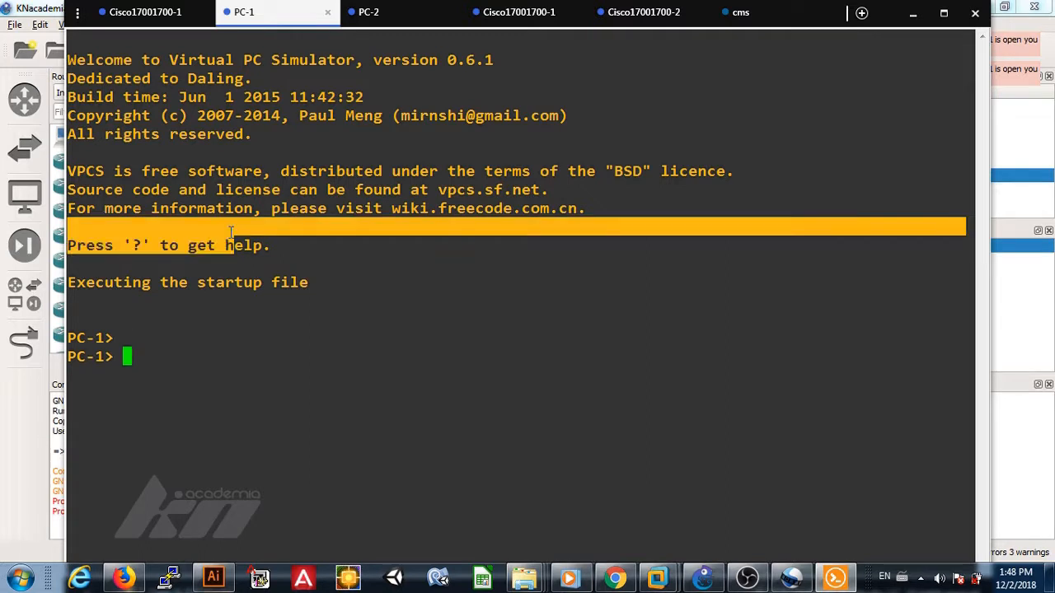
# Step: Run ifconfig, ipconfig and dir on PC-1, then ? to list VPCS commands
pyautogui.write('ifocnfig')
pyautogui.press('BackSpace')
pyautogui.press('BackSpace')
pyautogui.press('BackSpace')
pyautogui.press('BackSpace')
pyautogui.press('BackSpace')
pyautogui.press('BackSpace')
pyautogui.write('config')
pyautogui.press('BackSpace')
pyautogui.write('ig')
pyautogui.press('Return')
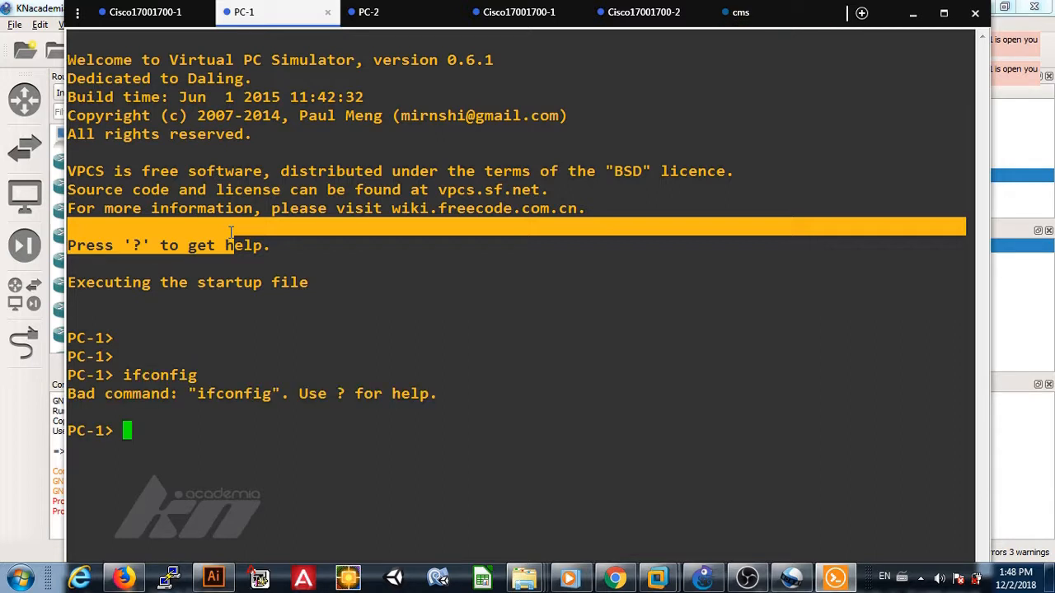
pyautogui.write('ip')
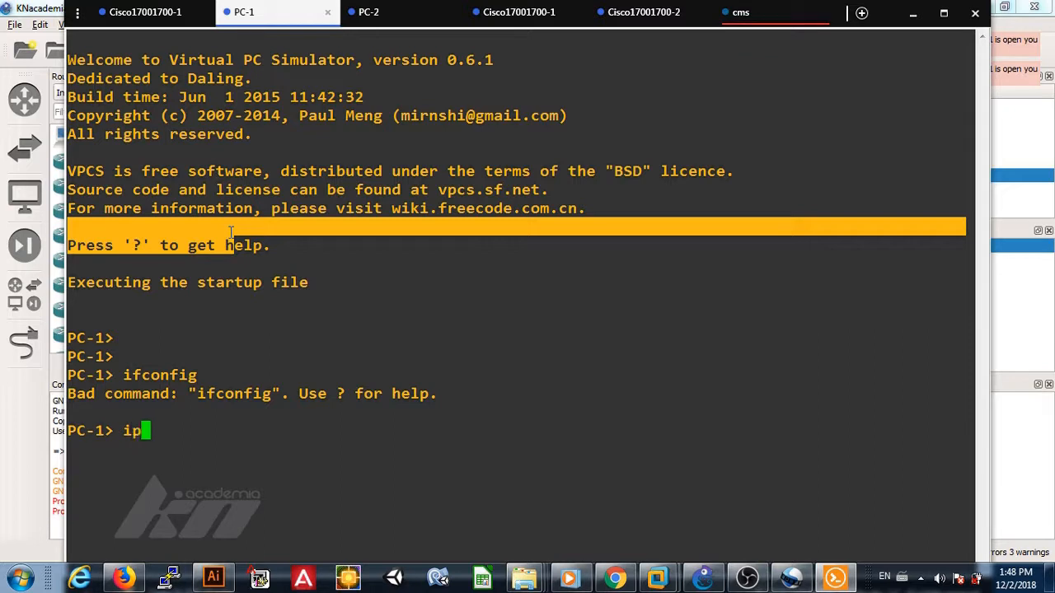
pyautogui.write('config')
pyautogui.press('Return')
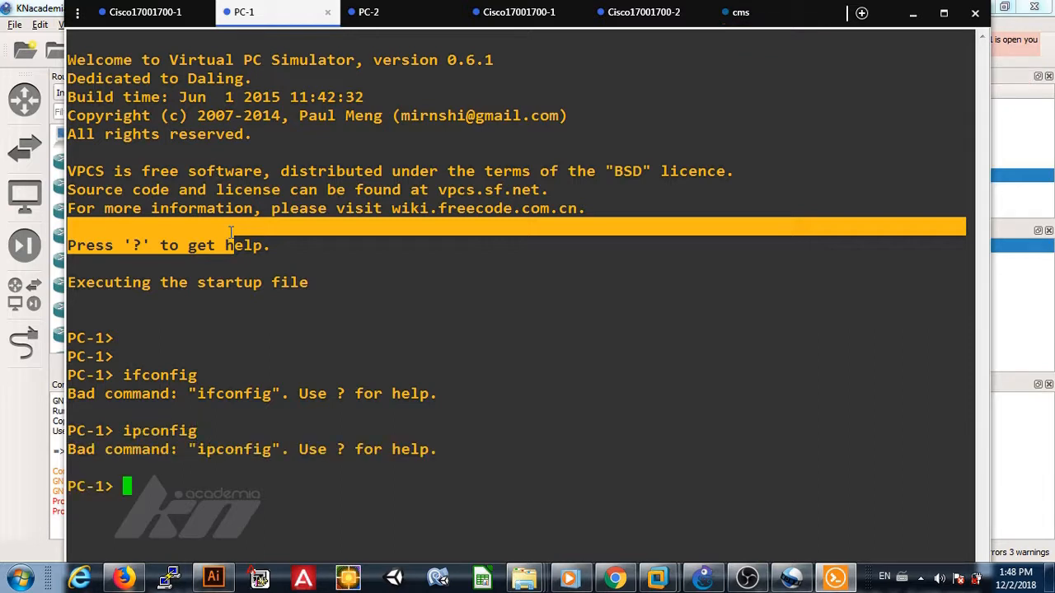
pyautogui.write('dir')
pyautogui.press('Return')
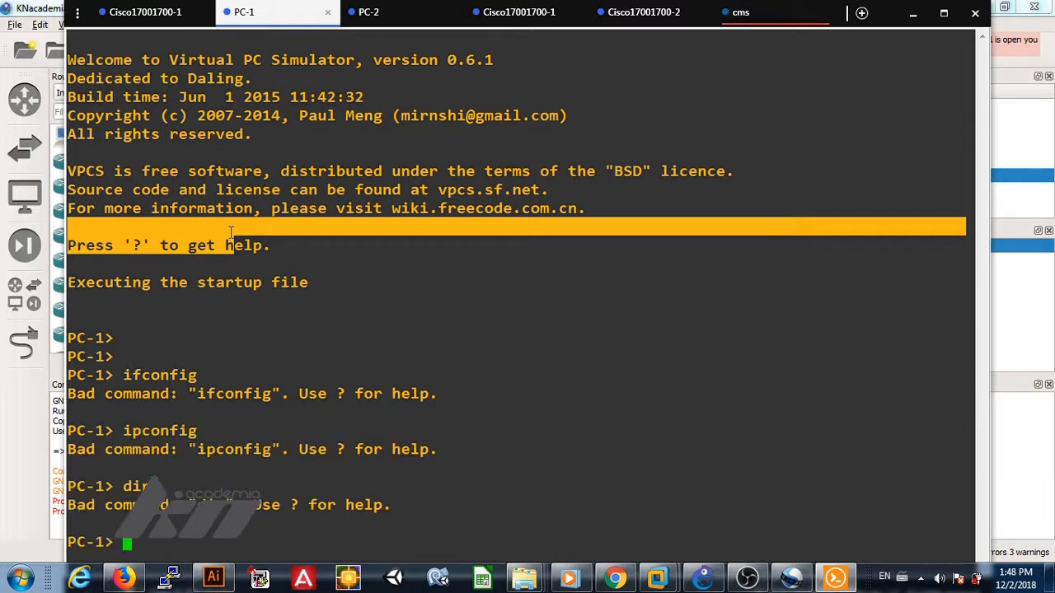
pyautogui.write('?')
pyautogui.press('Return')
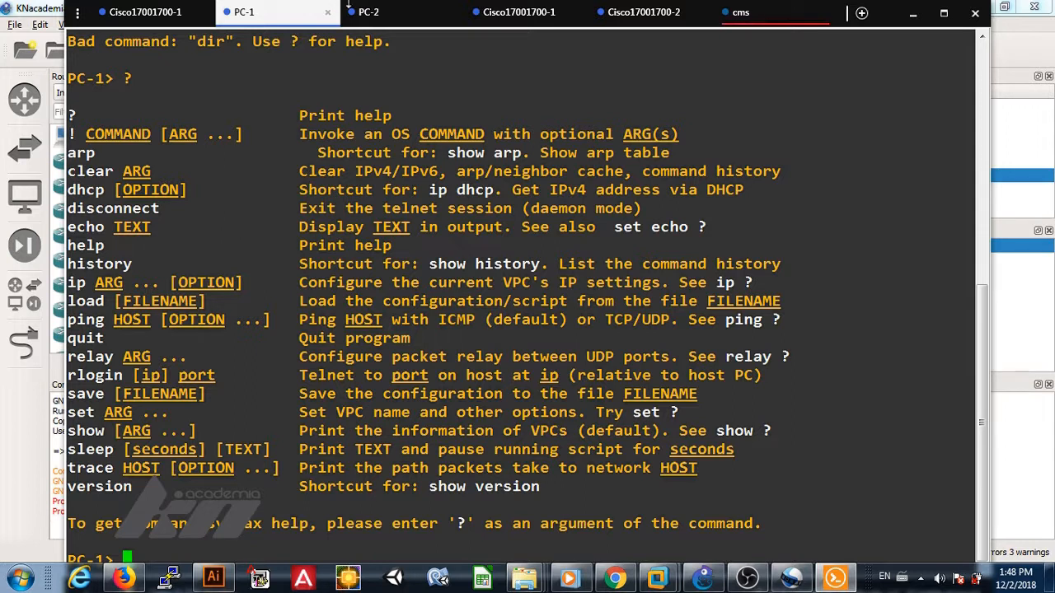
# Step: Check the PC-2, Cisco17001700-1, Cisco17001700-2, cms and PC-1 consoles, finishing on PC-2's prompt
pyautogui.click(379, 15)
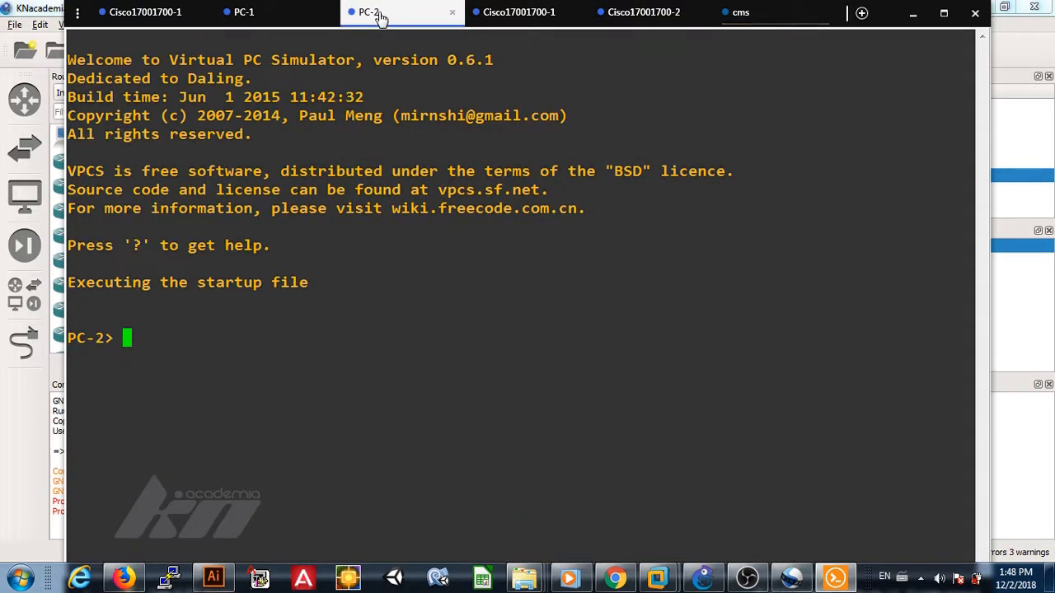
pyautogui.click(512, 15)
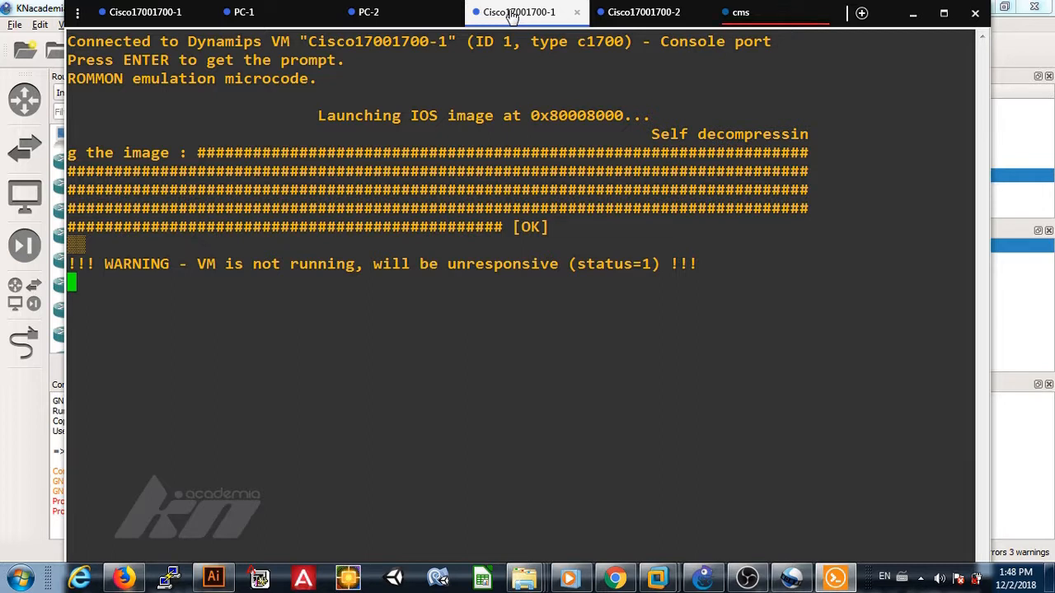
pyautogui.click(653, 17)
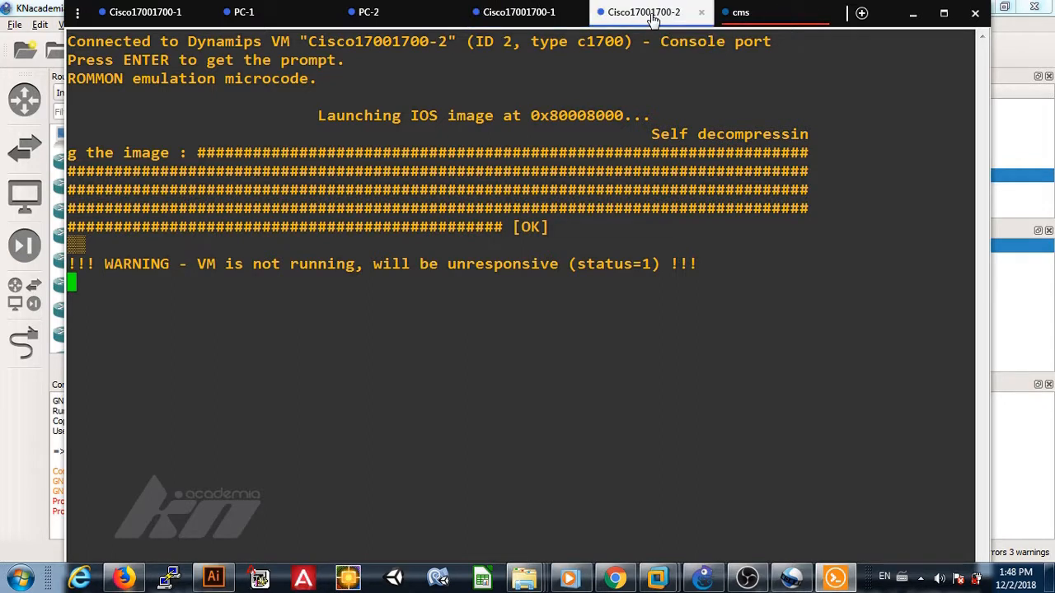
pyautogui.click(750, 14)
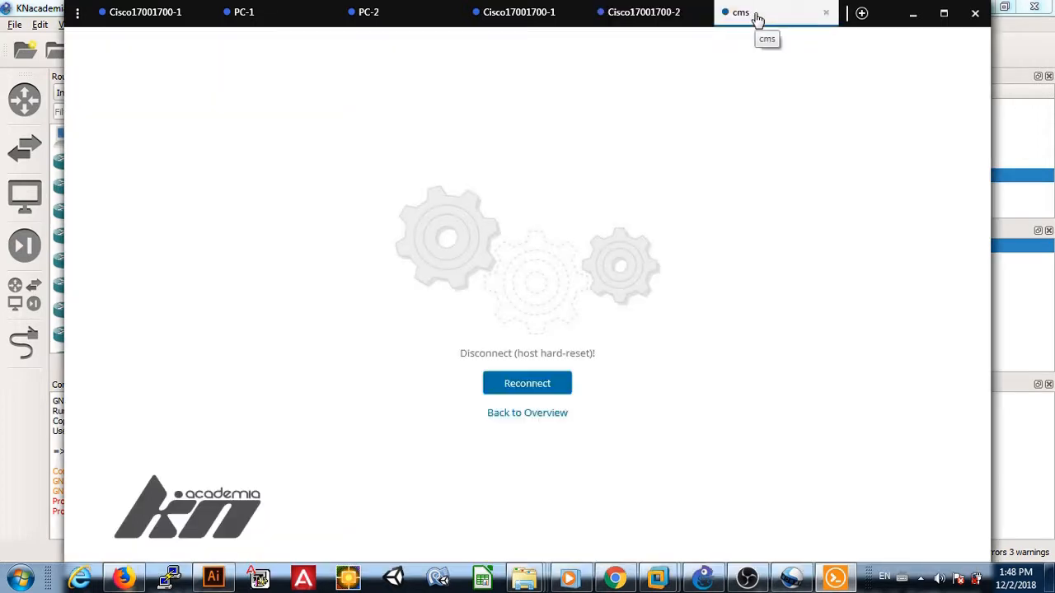
pyautogui.click(366, 12)
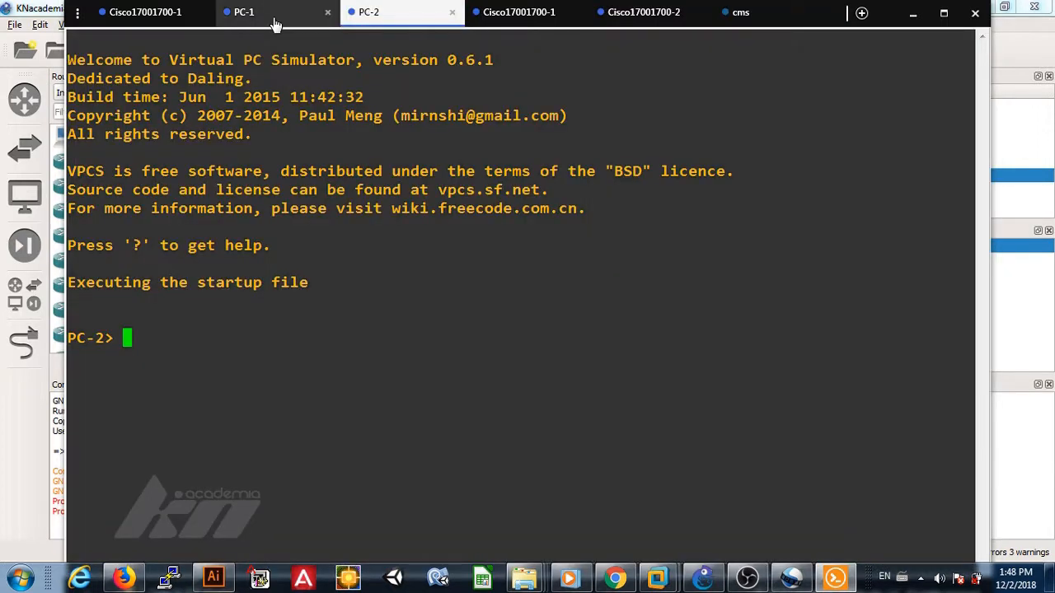
pyautogui.click(276, 23)
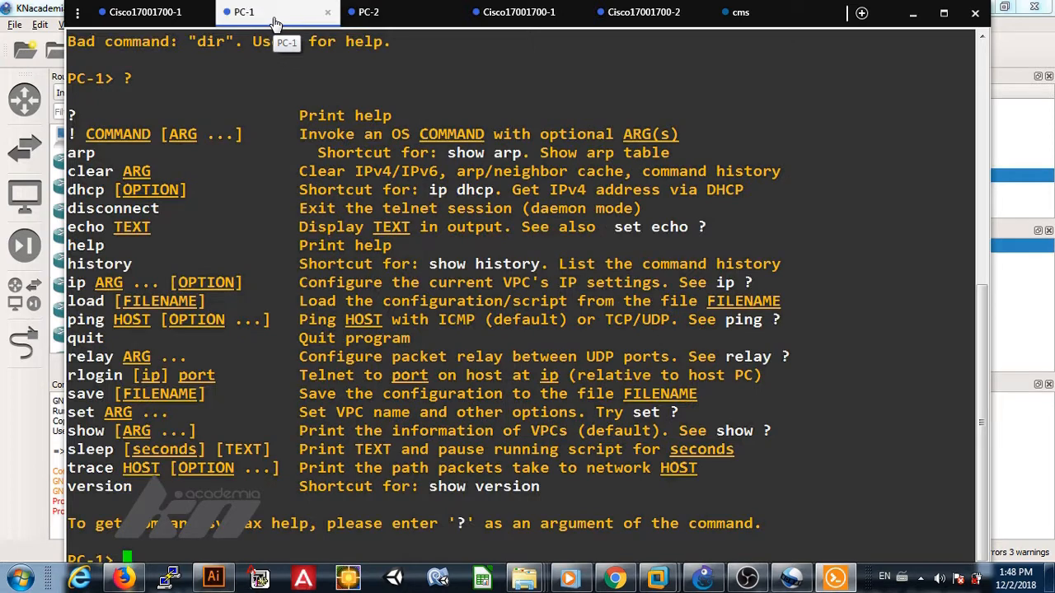
pyautogui.click(400, 17)
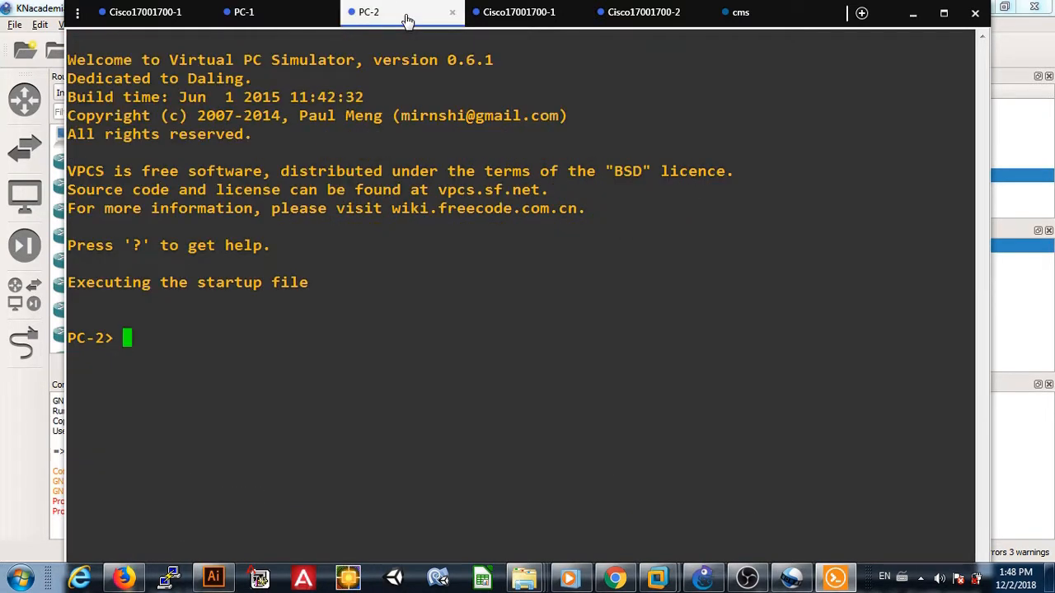